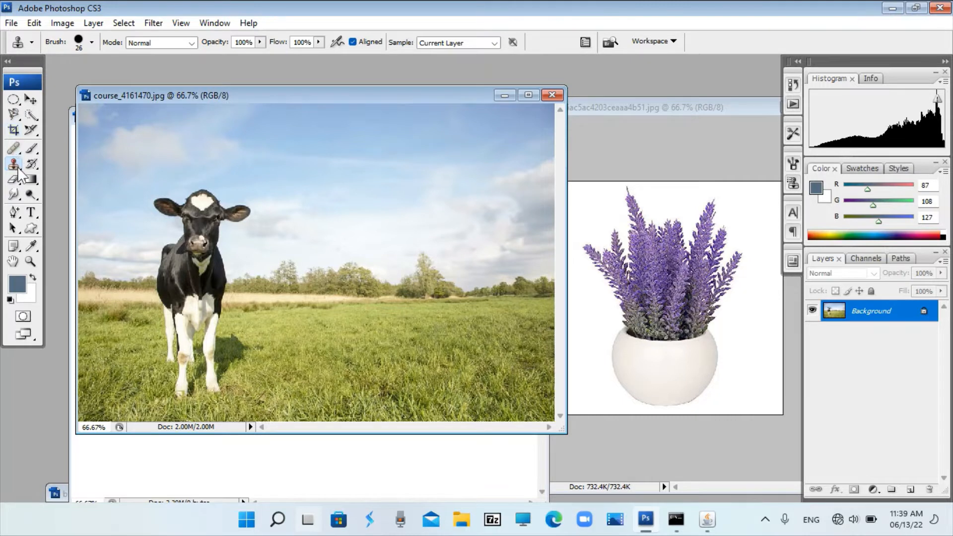
- Use the Clone Stamp tool to start cloning the lavender plant near the left edge of the blank Untitled-2 canvas
click(20, 170)
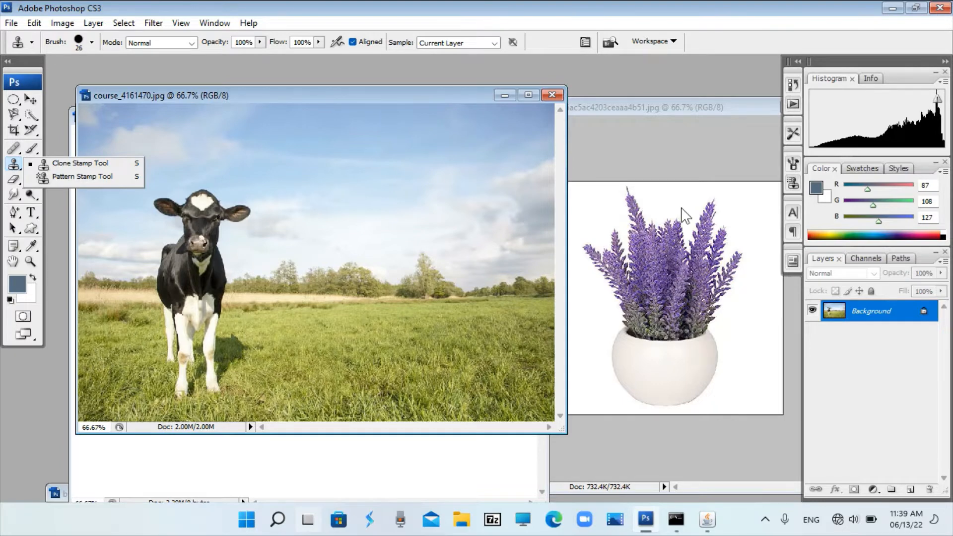
click(689, 118)
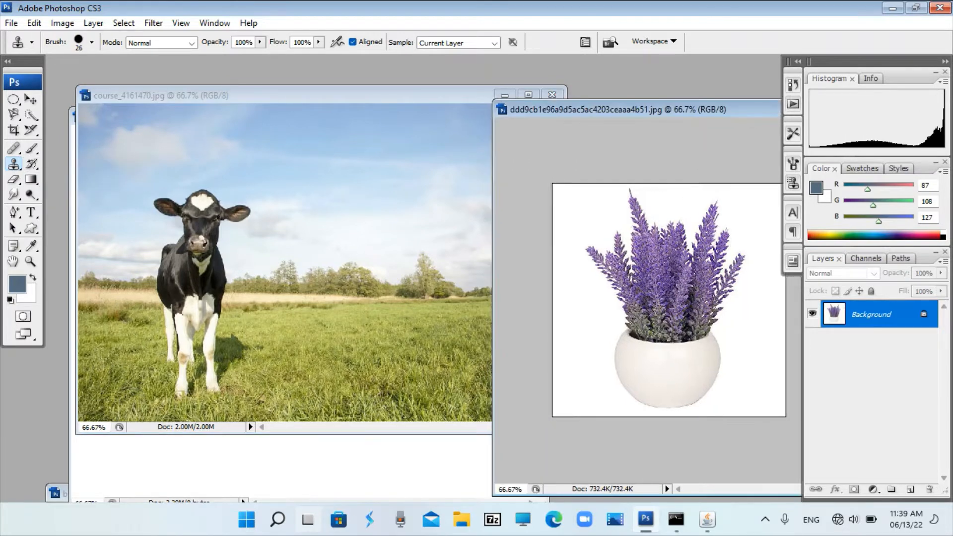
click(505, 95)
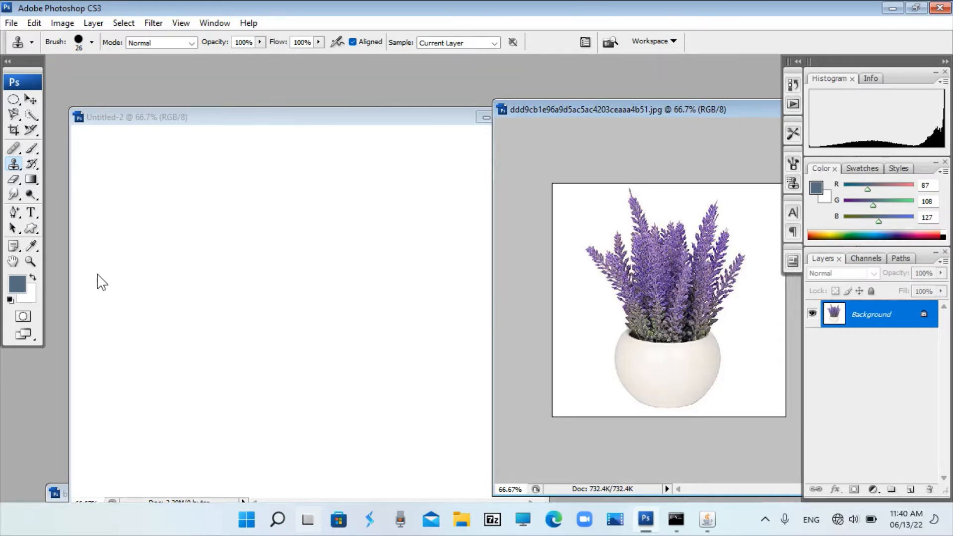
click(136, 297)
mouse_move(136, 296)
mouse_down()
mouse_move(137, 322)
mouse_move(130, 289)
mouse_move(128, 323)
mouse_move(142, 328)
mouse_move(138, 287)
mouse_up()
mouse_move(133, 321)
mouse_down()
mouse_move(159, 296)
mouse_move(124, 342)
mouse_move(106, 323)
mouse_move(135, 341)
mouse_move(79, 342)
mouse_move(100, 341)
mouse_move(75, 331)
mouse_move(82, 312)
mouse_move(128, 287)
mouse_up()
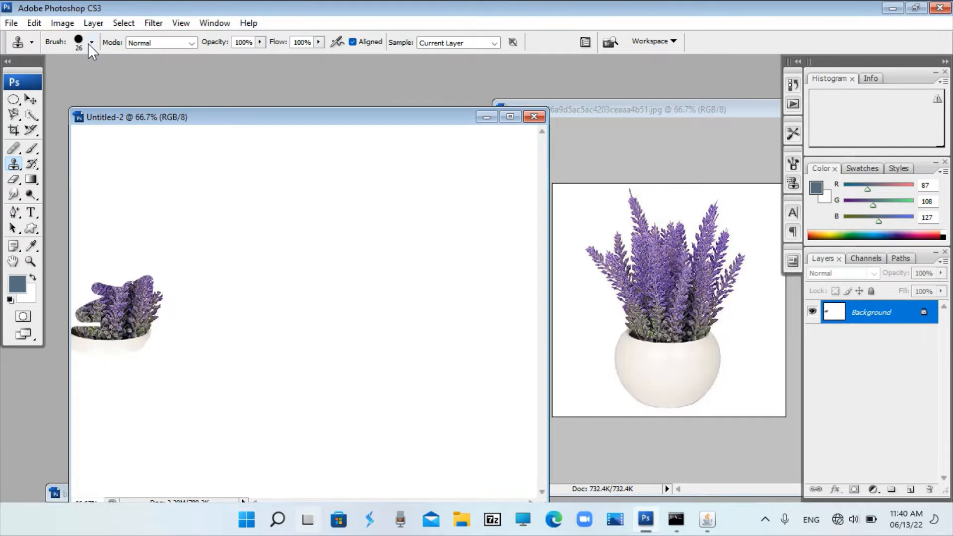
- Set the clone brush diameter to 59 px and paint in the rest of the lavender pot at the canvas's left edge
click(91, 43)
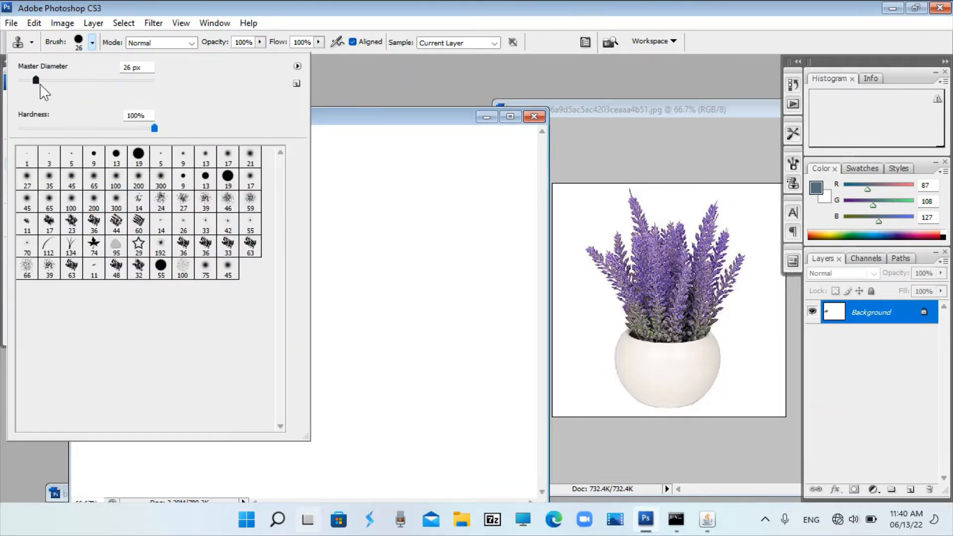
drag(39, 80, 58, 80)
click(393, 125)
mouse_move(135, 307)
mouse_down()
mouse_move(135, 262)
mouse_move(133, 292)
mouse_move(97, 290)
mouse_move(95, 278)
mouse_move(157, 262)
mouse_move(163, 214)
mouse_move(82, 197)
mouse_move(71, 380)
mouse_move(174, 314)
mouse_move(87, 405)
mouse_move(162, 368)
mouse_move(102, 383)
mouse_move(215, 365)
mouse_up()
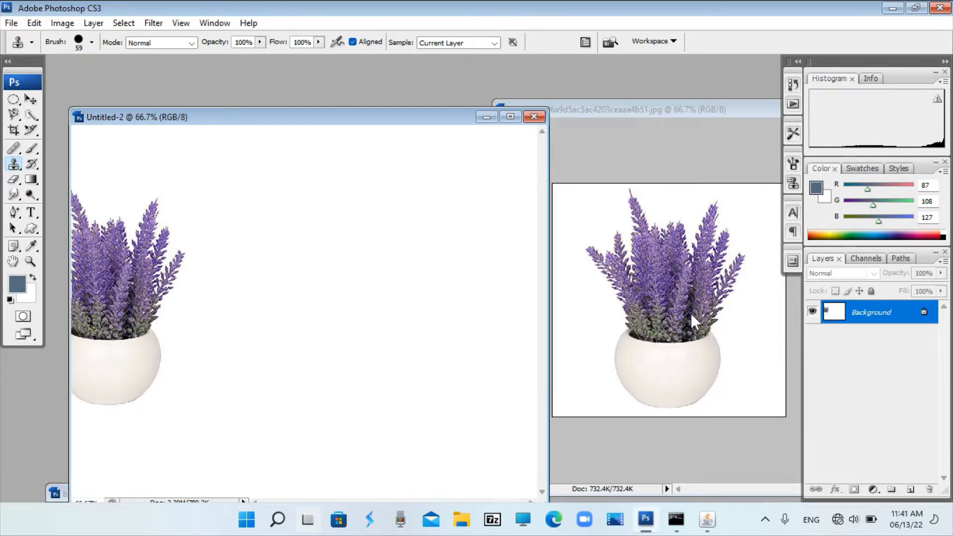
- Clone two more complete lavender pots onto Untitled-2, one in the middle and one near the right edge, filling any gaps in the leaves
click(678, 108)
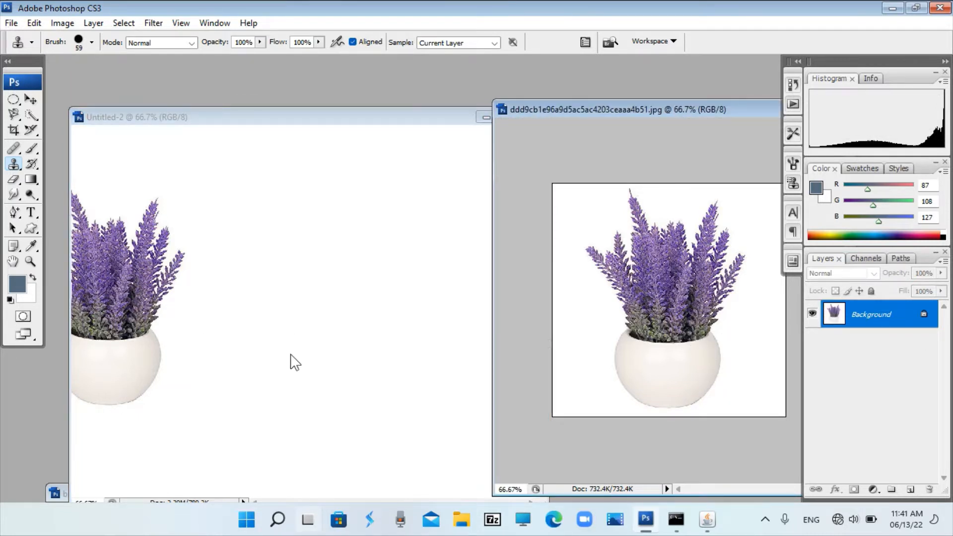
mouse_move(292, 362)
mouse_down()
mouse_move(243, 375)
mouse_move(316, 381)
mouse_move(225, 400)
mouse_move(306, 397)
mouse_move(236, 421)
mouse_move(224, 366)
mouse_move(230, 392)
mouse_move(230, 360)
mouse_move(299, 342)
mouse_move(216, 343)
mouse_move(212, 335)
mouse_move(275, 325)
mouse_move(247, 308)
mouse_move(214, 315)
mouse_move(235, 301)
mouse_move(214, 295)
mouse_move(254, 279)
mouse_move(205, 271)
mouse_move(224, 247)
mouse_move(265, 276)
mouse_move(245, 242)
mouse_move(254, 211)
mouse_move(251, 242)
mouse_move(231, 209)
mouse_move(228, 257)
mouse_move(234, 228)
mouse_move(259, 246)
mouse_move(259, 225)
mouse_move(262, 288)
mouse_move(274, 291)
mouse_move(286, 232)
mouse_move(286, 317)
mouse_move(300, 260)
mouse_move(298, 249)
mouse_move(279, 353)
mouse_move(312, 261)
mouse_move(306, 247)
mouse_move(287, 371)
mouse_move(319, 305)
mouse_move(312, 242)
mouse_move(321, 330)
mouse_move(327, 259)
mouse_move(318, 219)
mouse_move(245, 221)
mouse_move(220, 250)
mouse_move(215, 213)
mouse_move(249, 316)
mouse_move(311, 424)
mouse_move(279, 437)
mouse_up()
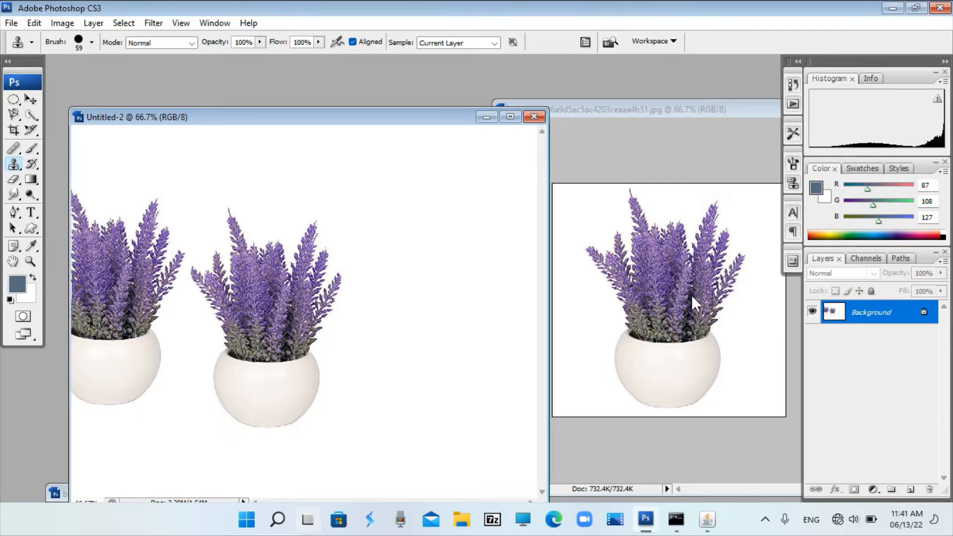
click(688, 111)
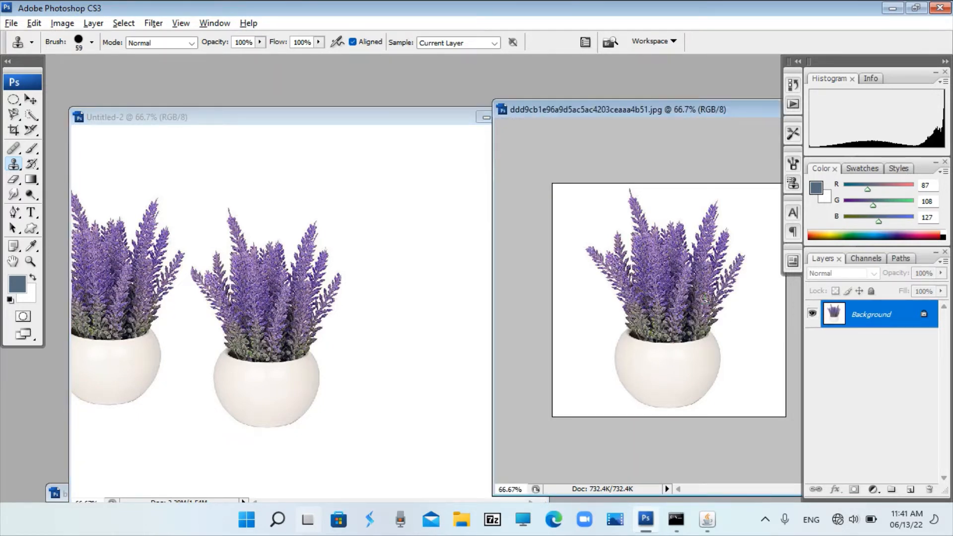
mouse_move(448, 353)
mouse_down()
mouse_move(450, 324)
mouse_move(443, 377)
mouse_move(472, 311)
mouse_move(456, 381)
mouse_move(475, 311)
mouse_move(446, 390)
mouse_move(445, 310)
mouse_move(426, 376)
mouse_move(409, 281)
mouse_move(386, 266)
mouse_move(375, 369)
mouse_move(366, 263)
mouse_move(361, 392)
mouse_move(415, 398)
mouse_move(406, 411)
mouse_move(373, 406)
mouse_move(392, 431)
mouse_move(419, 416)
mouse_move(376, 440)
mouse_move(426, 441)
mouse_move(434, 423)
mouse_move(412, 447)
mouse_move(437, 448)
mouse_move(466, 385)
mouse_move(461, 440)
mouse_move(420, 461)
mouse_move(434, 454)
mouse_move(450, 385)
mouse_move(457, 241)
mouse_move(452, 272)
mouse_move(384, 263)
mouse_move(367, 238)
mouse_up()
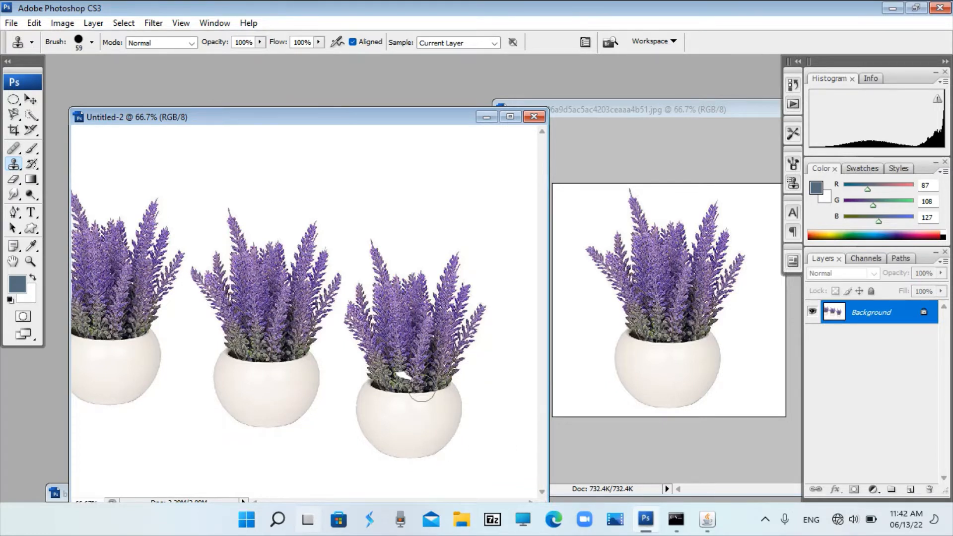
click(407, 377)
drag(437, 113, 439, 113)
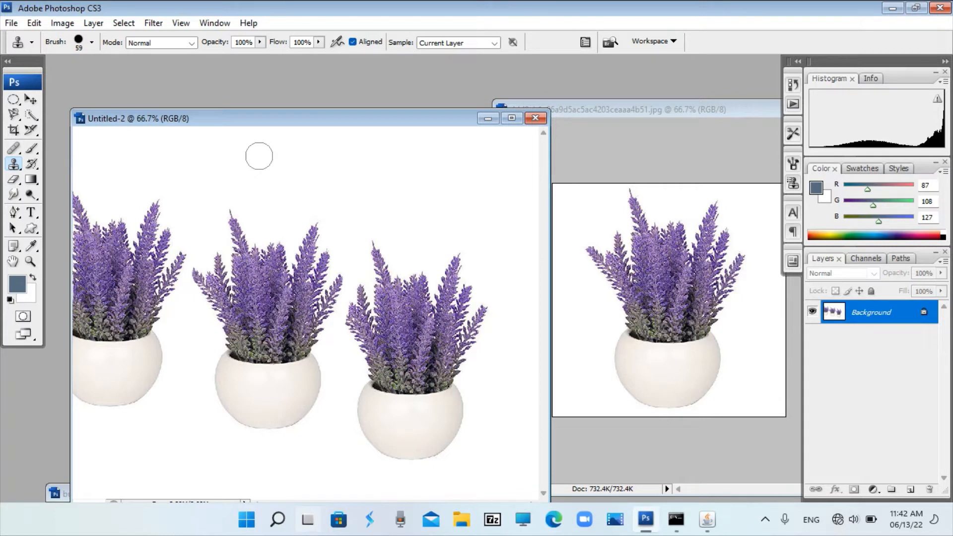
- Erase the middle lavender pot by sampling the blank white background and cloning it over the whole plant
key(alt)
alt+click(261, 148)
mouse_move(230, 211)
mouse_down()
mouse_move(229, 250)
mouse_move(251, 256)
mouse_move(245, 249)
mouse_move(272, 252)
mouse_move(314, 228)
mouse_up()
mouse_move(309, 251)
mouse_down()
mouse_move(317, 276)
mouse_move(237, 265)
mouse_move(222, 251)
mouse_move(224, 270)
mouse_move(206, 274)
mouse_move(229, 278)
mouse_up()
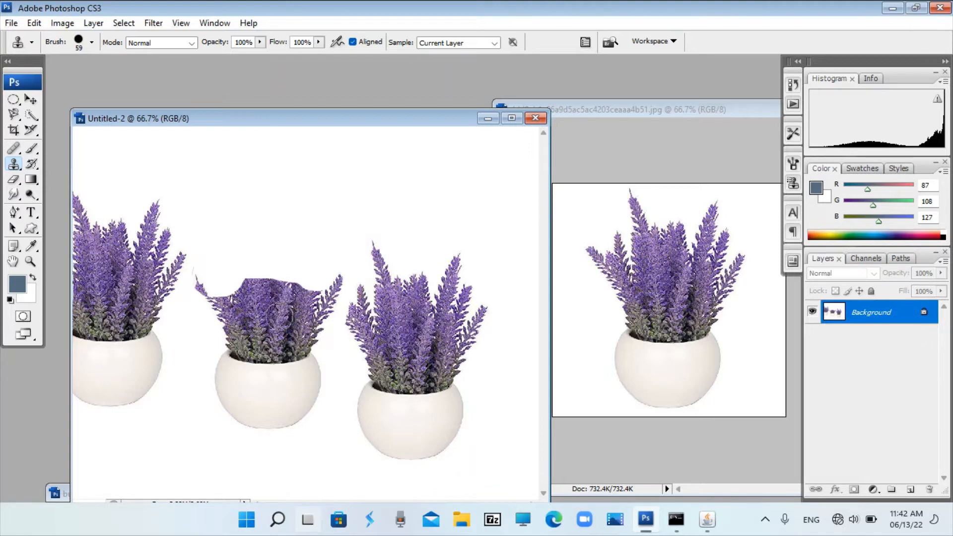
mouse_move(257, 296)
mouse_down()
mouse_move(261, 277)
mouse_move(232, 284)
mouse_move(265, 213)
mouse_move(251, 287)
mouse_move(274, 278)
mouse_move(274, 295)
mouse_move(302, 279)
mouse_move(298, 300)
mouse_move(241, 304)
mouse_move(204, 270)
mouse_move(220, 315)
mouse_move(242, 315)
mouse_move(221, 325)
mouse_move(255, 322)
mouse_move(265, 307)
mouse_move(285, 316)
mouse_move(316, 279)
mouse_up()
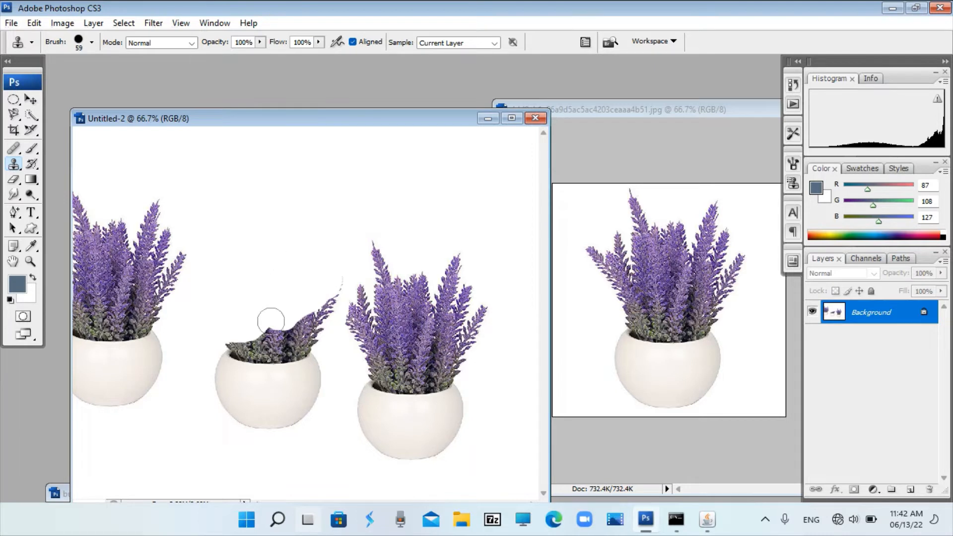
mouse_move(271, 322)
mouse_down()
mouse_move(238, 341)
mouse_move(216, 389)
mouse_move(245, 349)
mouse_move(289, 337)
mouse_move(334, 276)
mouse_move(304, 345)
mouse_move(248, 366)
mouse_move(225, 404)
mouse_move(239, 399)
mouse_move(236, 364)
mouse_move(218, 404)
mouse_move(233, 417)
mouse_move(257, 404)
mouse_move(262, 383)
mouse_move(246, 418)
mouse_move(264, 416)
mouse_move(263, 355)
mouse_move(279, 343)
mouse_move(296, 358)
mouse_move(285, 385)
mouse_move(312, 363)
mouse_move(297, 410)
mouse_move(287, 412)
mouse_move(289, 398)
mouse_move(275, 424)
mouse_move(268, 415)
mouse_move(287, 281)
mouse_move(279, 254)
mouse_move(250, 235)
mouse_up()
alt+click(266, 298)
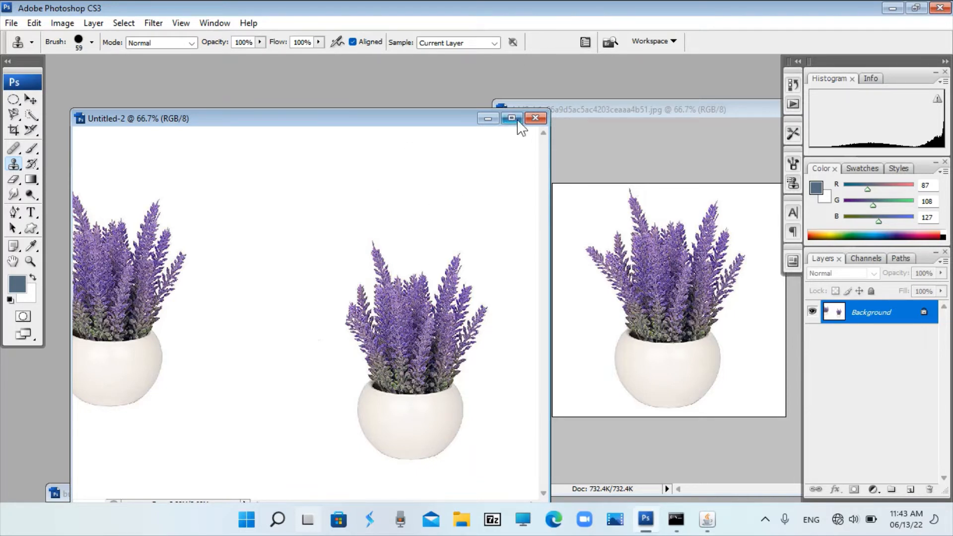
- Close Untitled-2 without saving the changes and close the lavender source image
click(488, 118)
drag(706, 116, 681, 127)
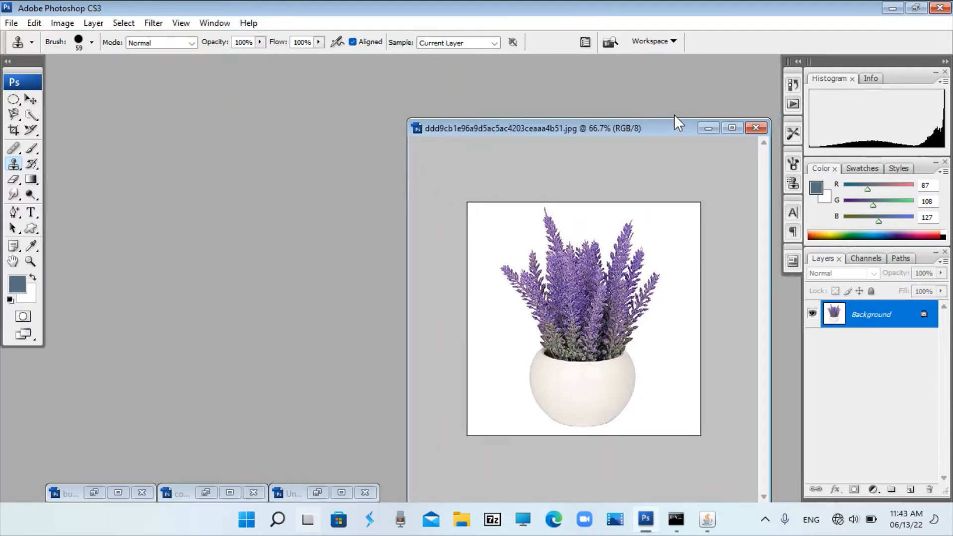
click(705, 127)
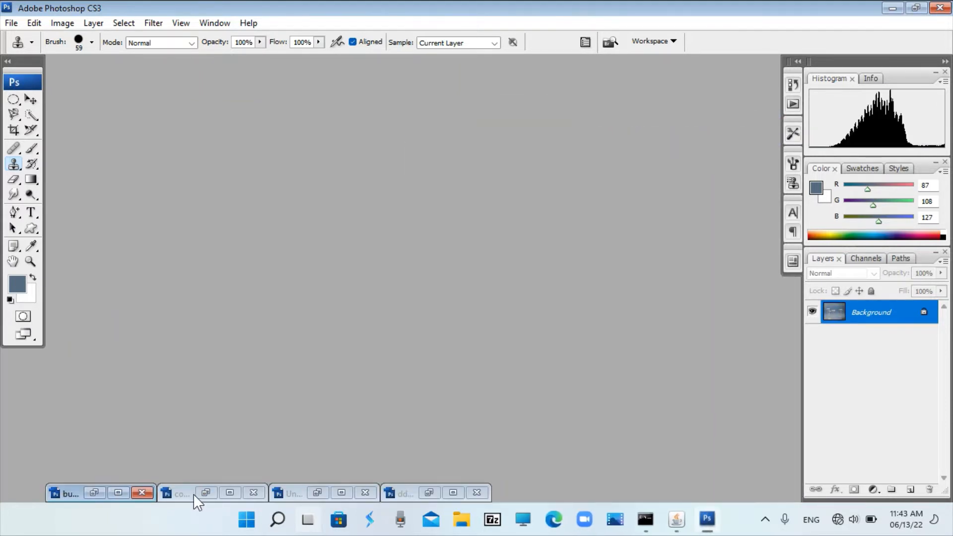
click(322, 493)
click(536, 118)
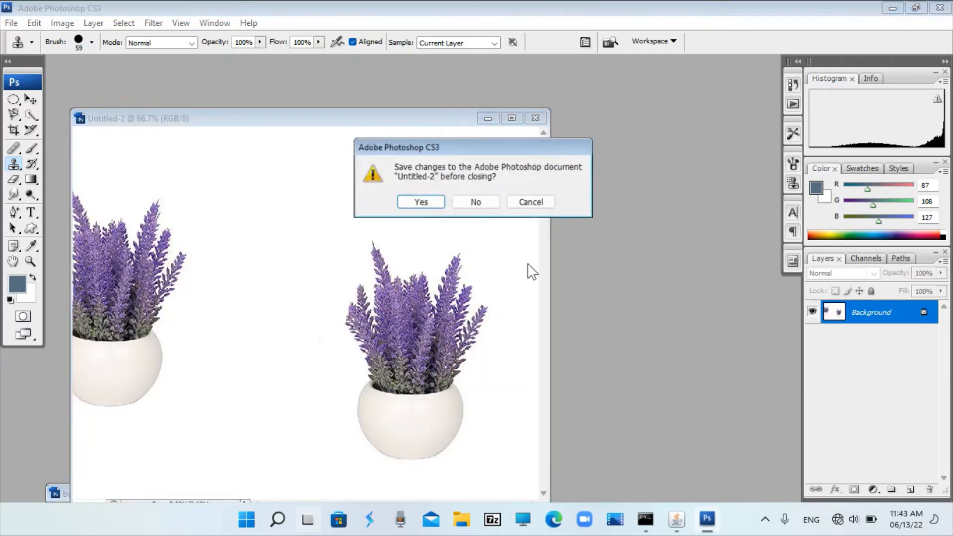
click(479, 204)
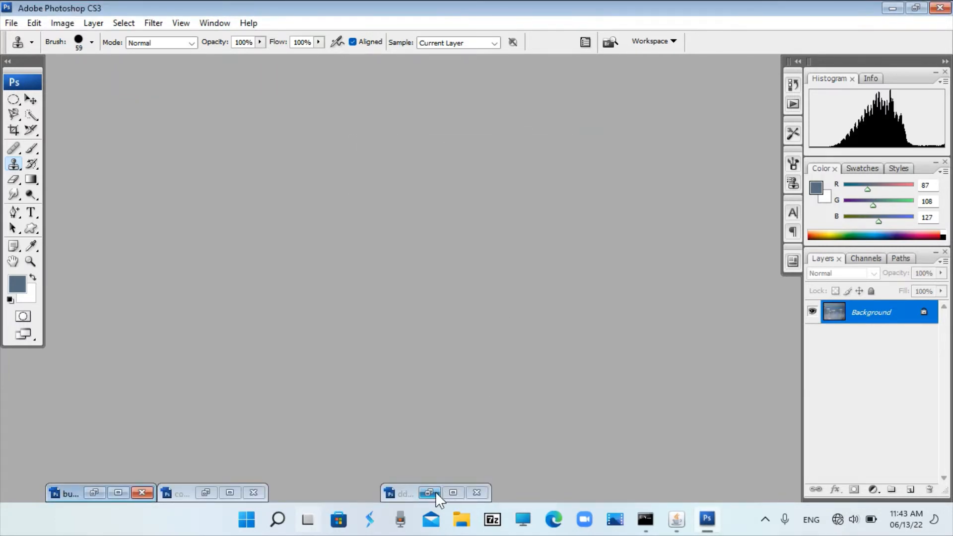
click(436, 493)
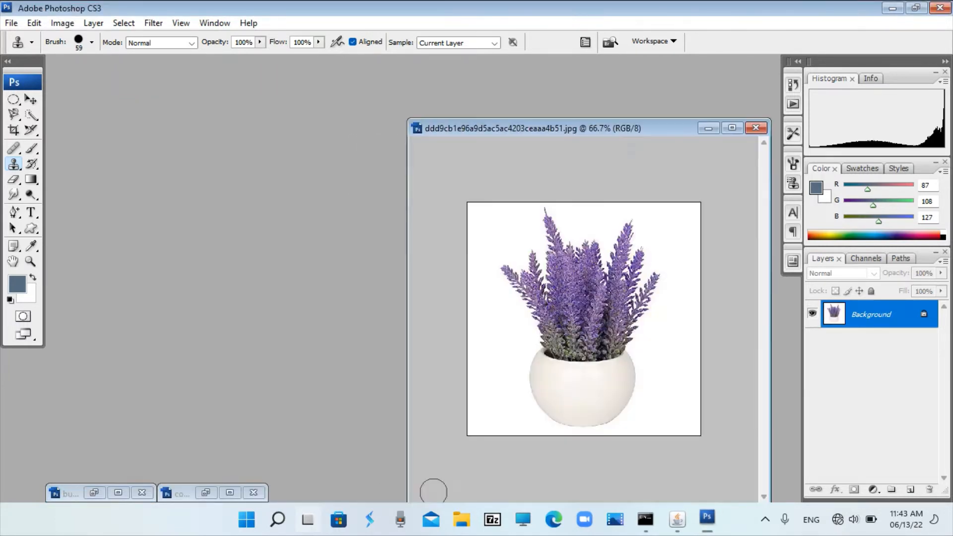
click(758, 127)
click(478, 208)
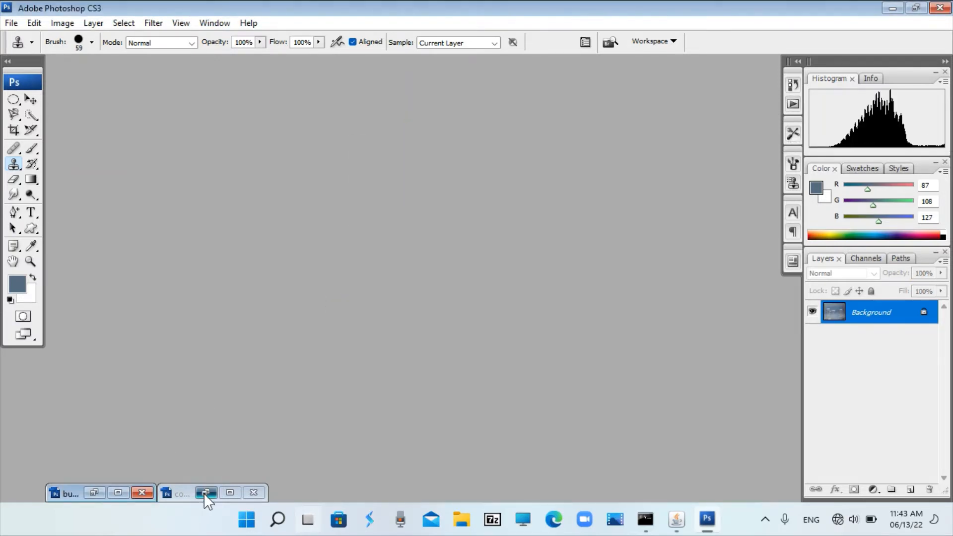
- Bring up the cow photo course_4161470.jpg and clone a second cow onto the field to the right of the original with the Clone Stamp tool
click(205, 493)
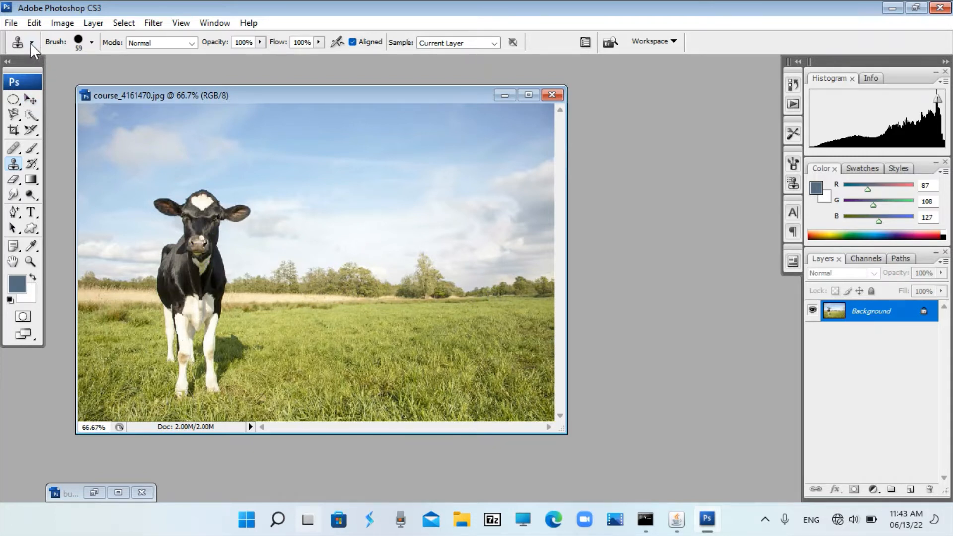
click(32, 263)
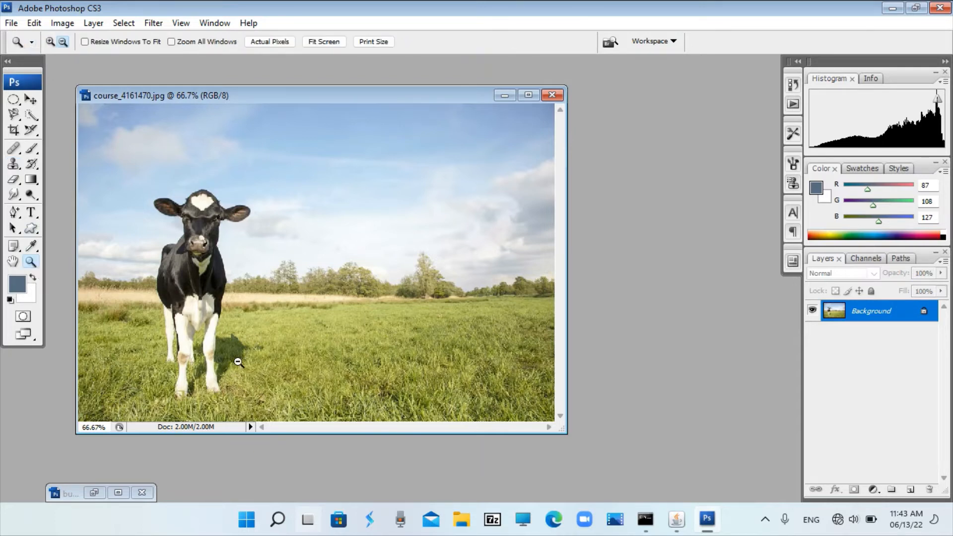
click(50, 41)
drag(167, 157, 486, 289)
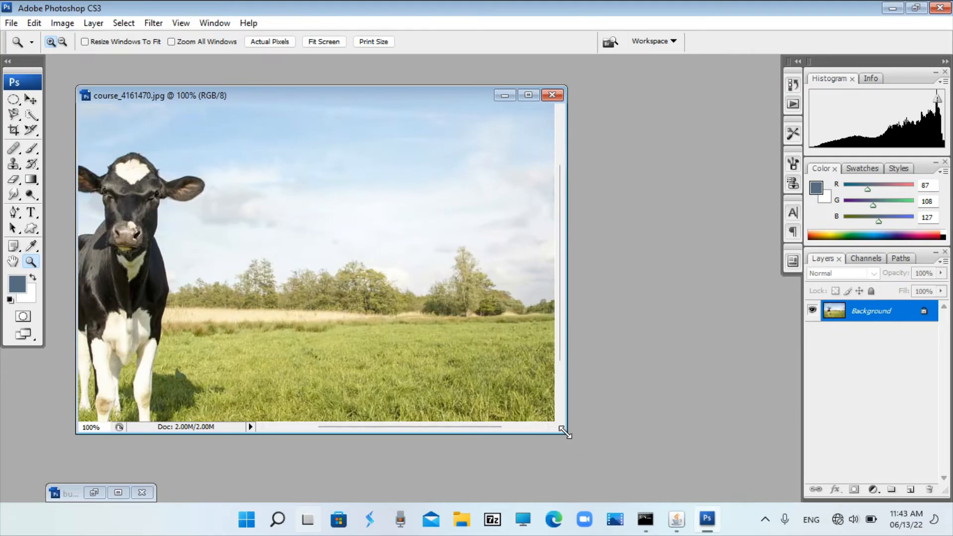
drag(565, 432, 783, 503)
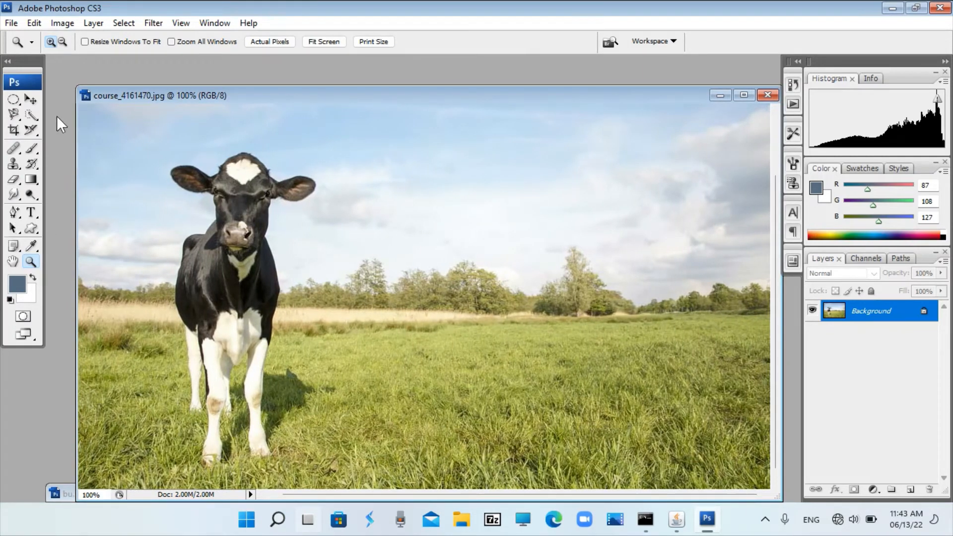
click(15, 168)
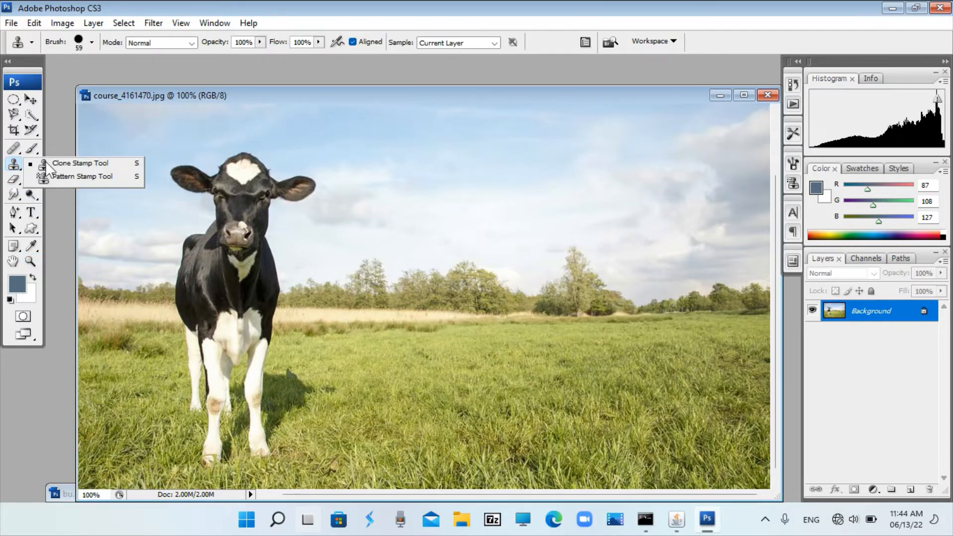
click(79, 164)
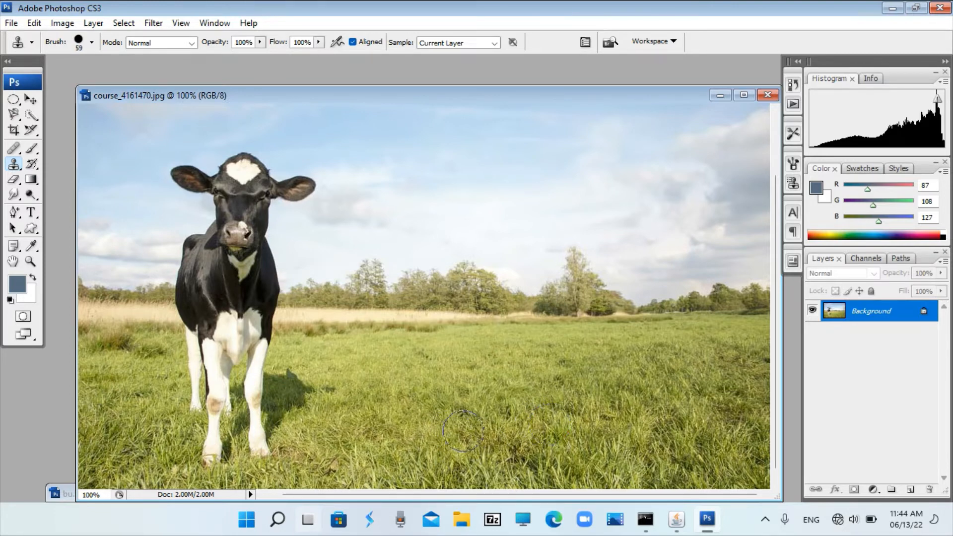
mouse_move(439, 432)
mouse_down()
mouse_move(453, 436)
mouse_move(442, 443)
mouse_move(437, 428)
mouse_move(439, 370)
mouse_move(425, 348)
mouse_move(414, 232)
mouse_move(449, 171)
mouse_move(435, 174)
mouse_move(432, 159)
mouse_move(415, 153)
mouse_move(485, 151)
mouse_move(449, 249)
mouse_move(444, 408)
mouse_move(469, 424)
mouse_move(484, 417)
mouse_move(468, 374)
mouse_move(468, 352)
mouse_move(479, 362)
mouse_move(474, 287)
mouse_move(488, 281)
mouse_move(487, 298)
mouse_move(481, 233)
mouse_move(502, 202)
mouse_move(494, 255)
mouse_move(489, 152)
mouse_move(532, 172)
mouse_up()
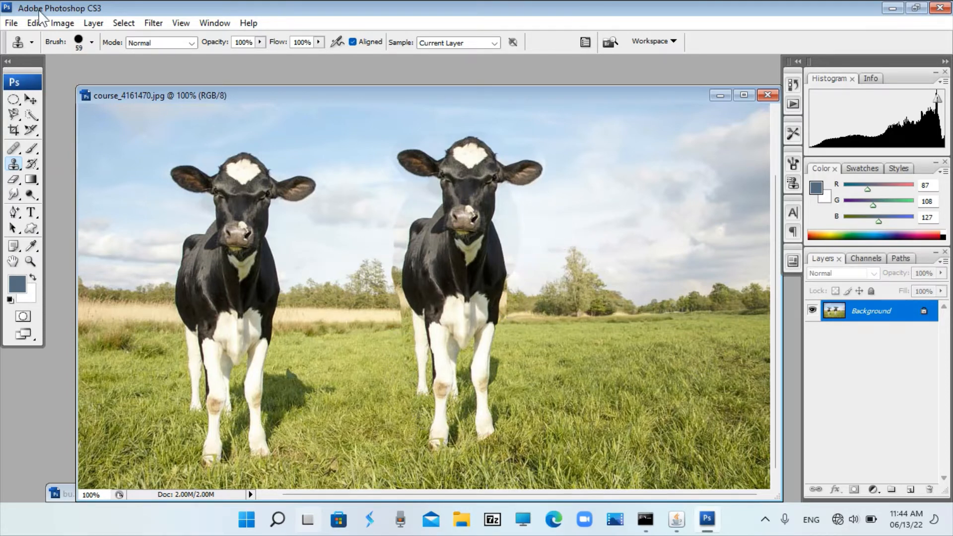
- Reduce the Clone Stamp brush to 29 px and clone nearby sky over the visible seam above the second cow's right-hand ear
click(91, 43)
drag(51, 77, 37, 77)
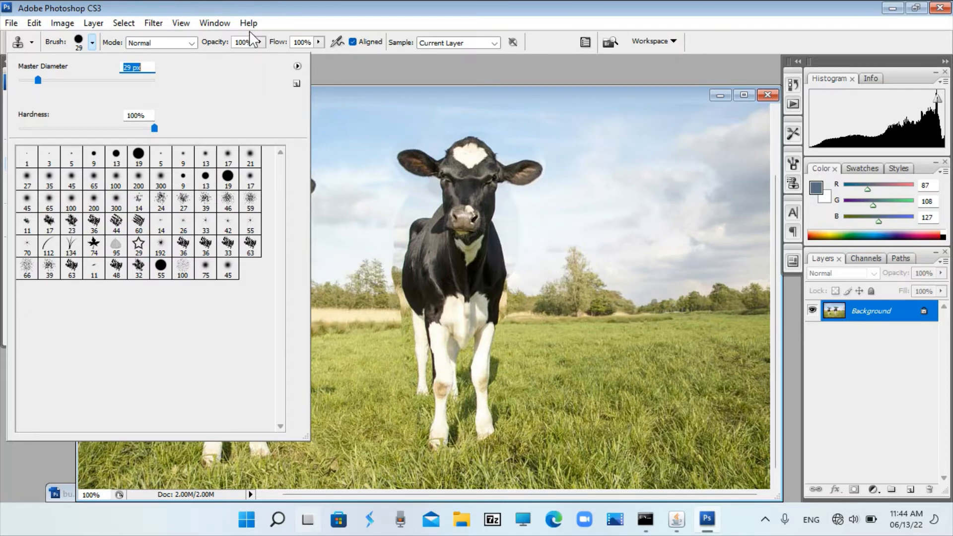
click(401, 81)
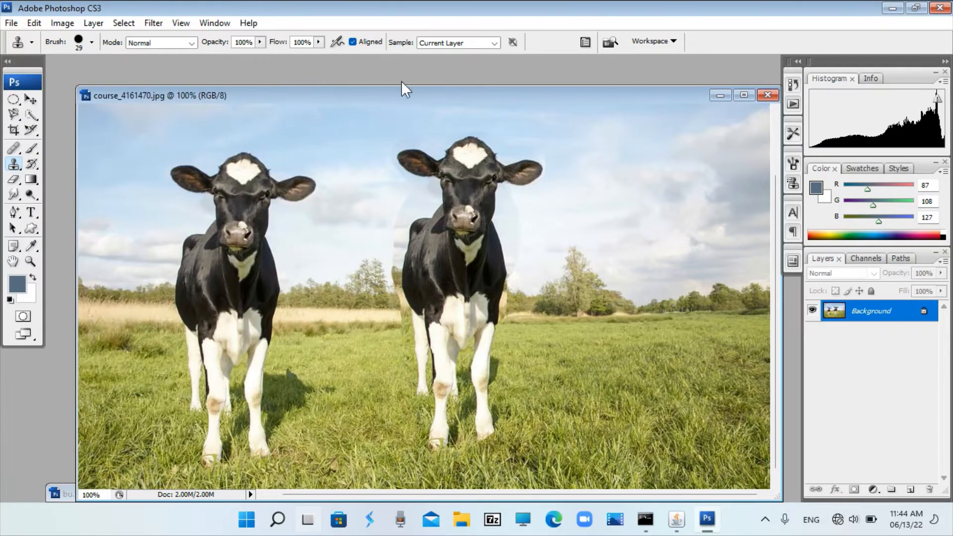
click(30, 262)
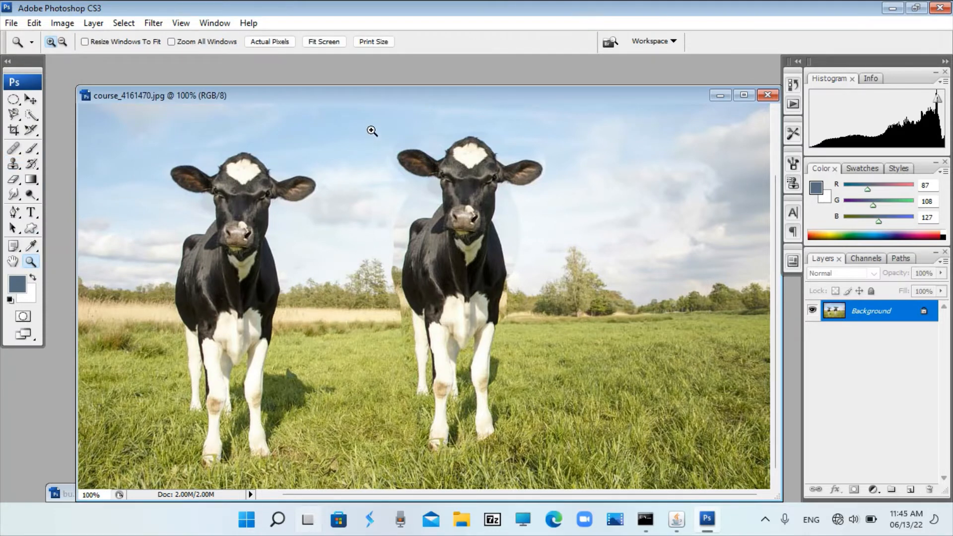
drag(611, 169, 596, 228)
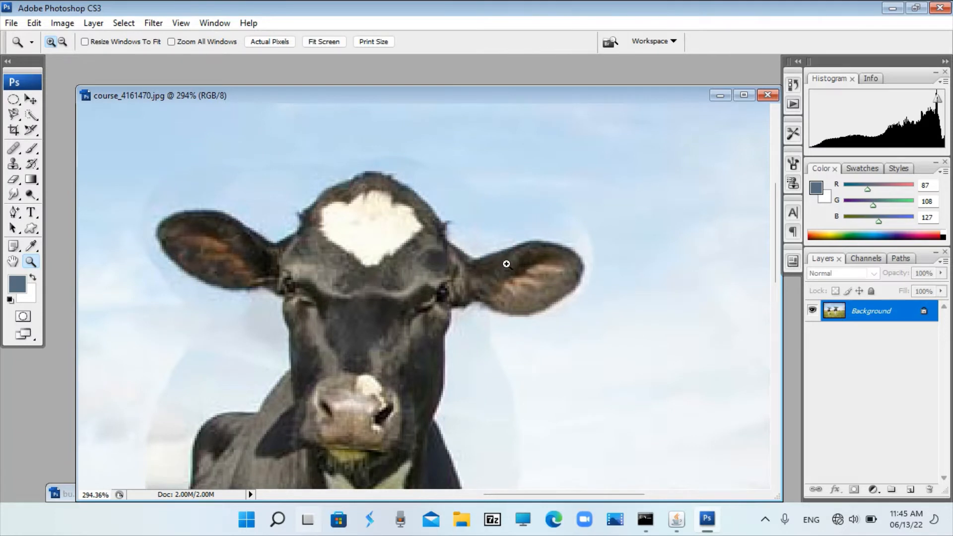
key(alt)
click(15, 164)
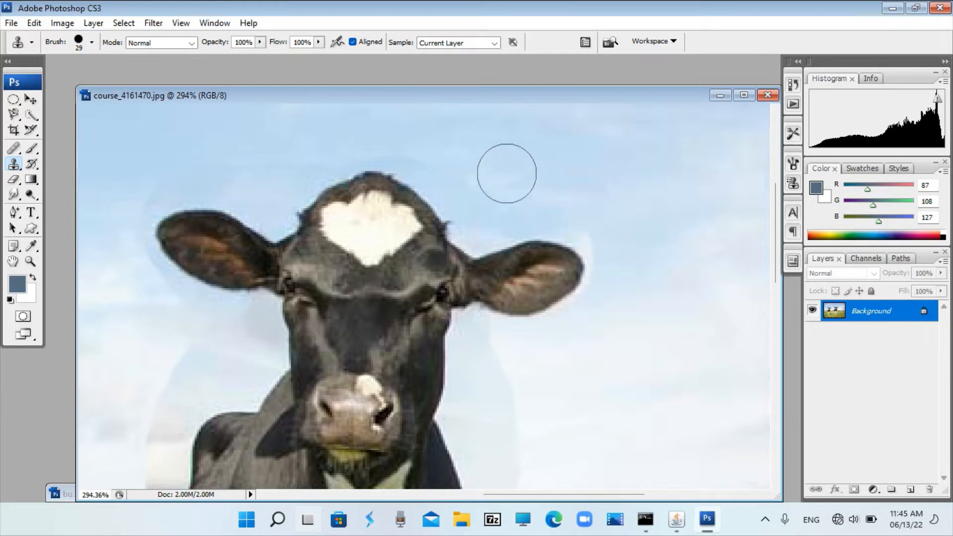
alt+click(515, 153)
drag(500, 202, 499, 193)
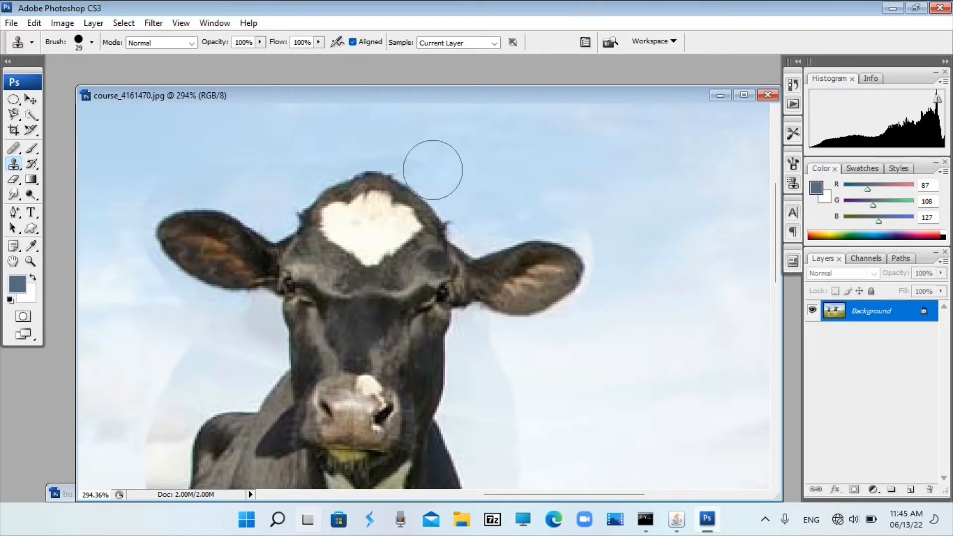
- Clone clean sky over the halo around the top of the second cow's head and above its left-hand ear
click(424, 149)
click(415, 144)
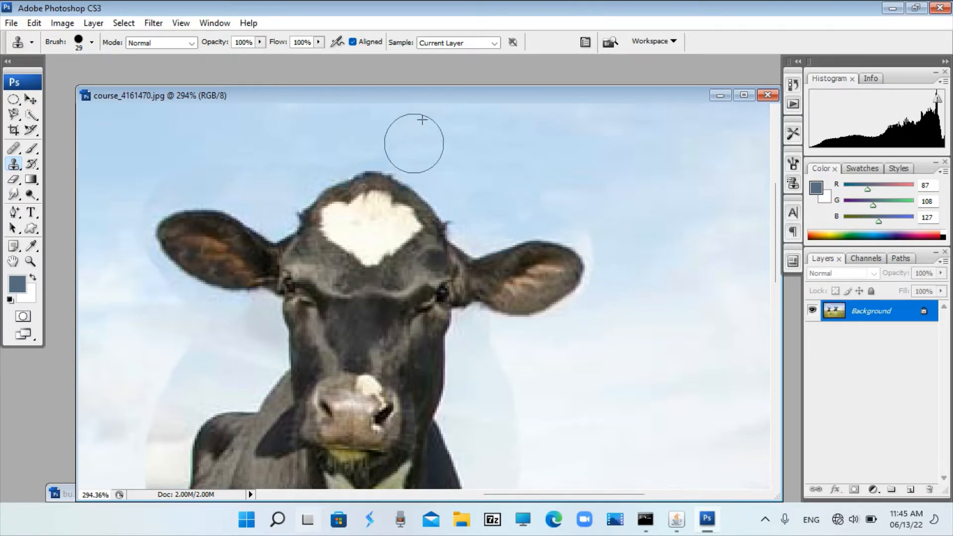
mouse_move(415, 143)
mouse_down()
mouse_move(332, 140)
mouse_move(296, 155)
mouse_move(174, 168)
mouse_move(151, 183)
mouse_move(274, 177)
mouse_up()
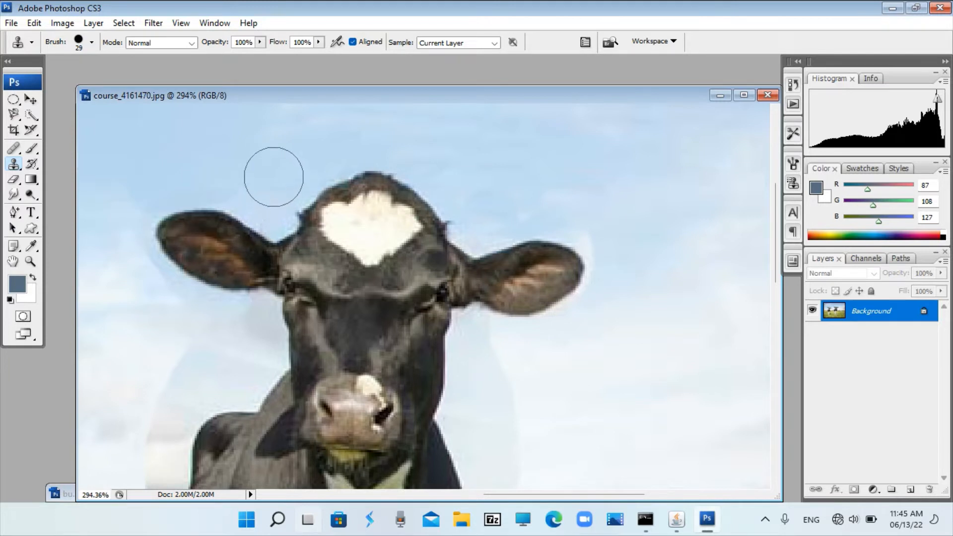
alt+click(267, 152)
click(278, 198)
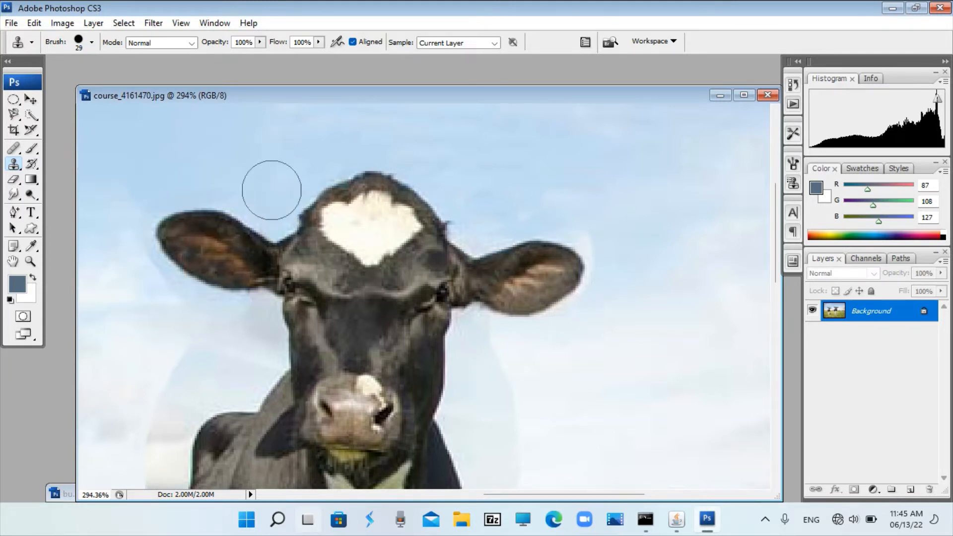
click(256, 188)
click(211, 187)
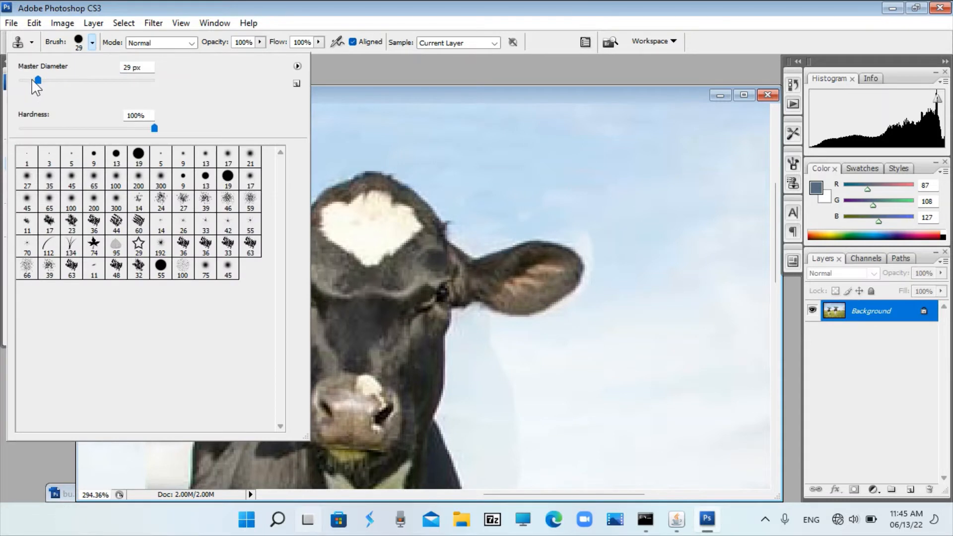
- Set the brush to 12 px and clone sky over the seam below the second cow's left-hand ear and above its back
click(441, 91)
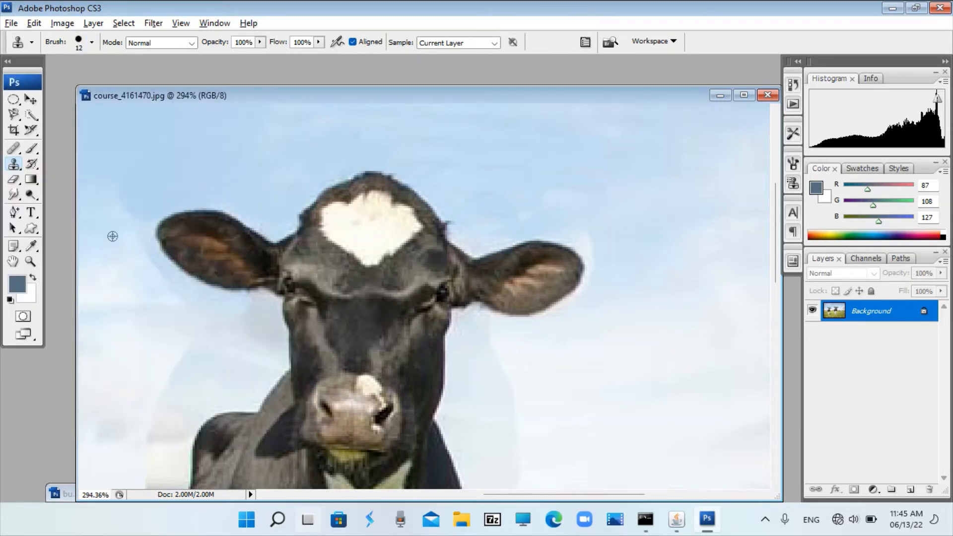
mouse_move(135, 238)
mouse_down()
mouse_move(198, 299)
mouse_move(258, 317)
mouse_up()
alt+click(125, 336)
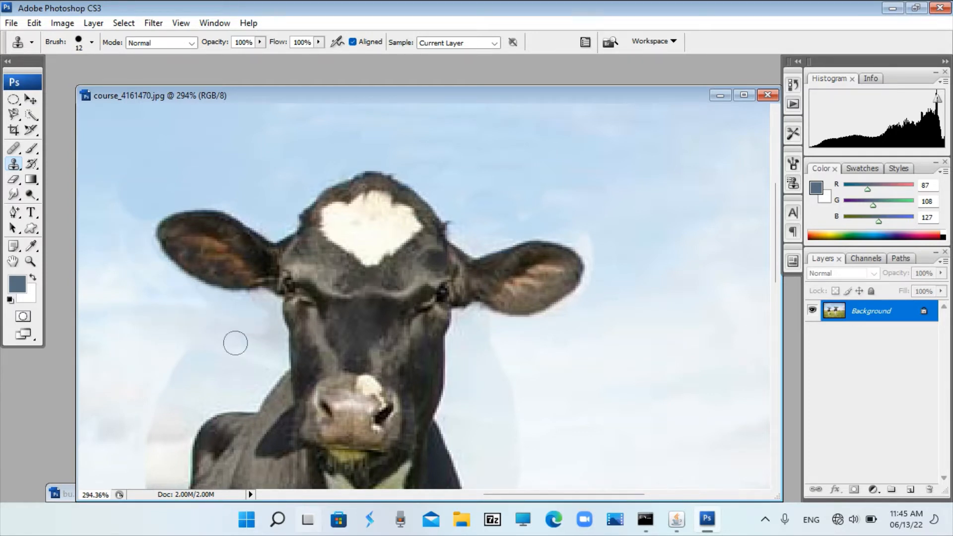
mouse_move(193, 347)
mouse_down()
mouse_move(174, 361)
mouse_move(222, 329)
mouse_move(198, 357)
mouse_move(288, 342)
mouse_move(245, 358)
mouse_up()
mouse_move(183, 344)
mouse_down()
mouse_move(232, 355)
mouse_move(181, 366)
mouse_move(155, 442)
mouse_move(190, 398)
mouse_move(245, 363)
mouse_move(244, 341)
mouse_move(201, 332)
mouse_move(197, 320)
mouse_move(230, 317)
mouse_move(166, 317)
mouse_move(158, 346)
mouse_move(143, 317)
mouse_move(163, 291)
mouse_move(188, 320)
mouse_up()
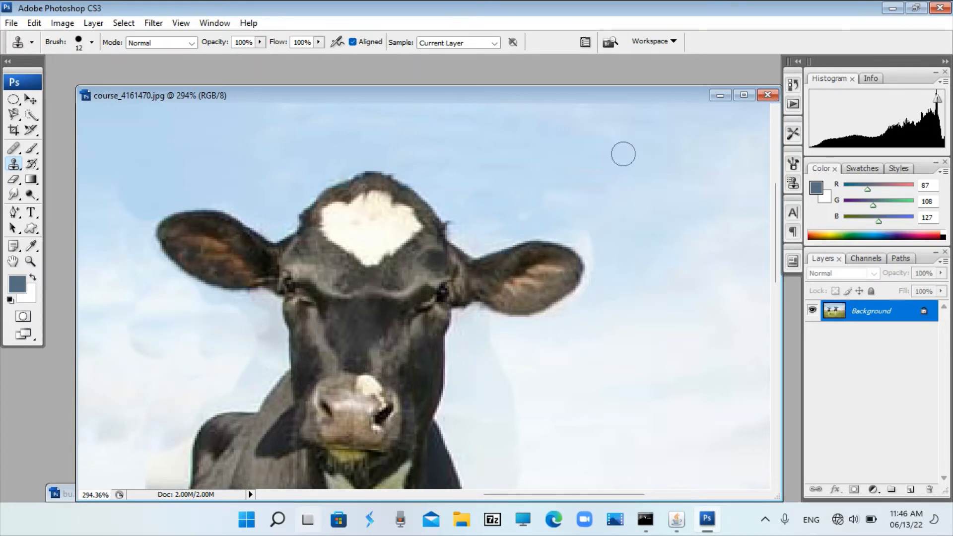
- Clone grass and dry field over the mismatched strip between the background and the left side of the second cow's belly and back leg
scroll(684, 258, down, 3)
scroll(685, 257, down, 3)
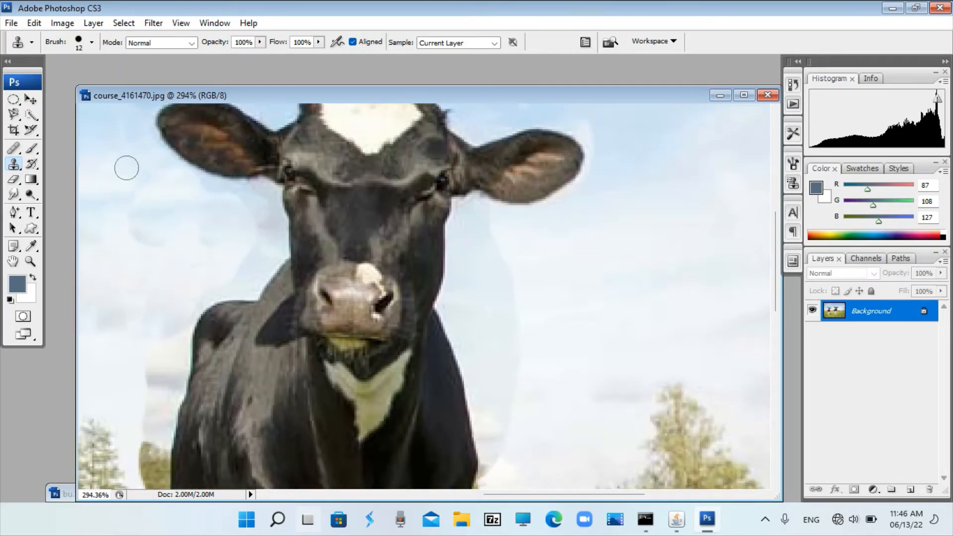
click(30, 261)
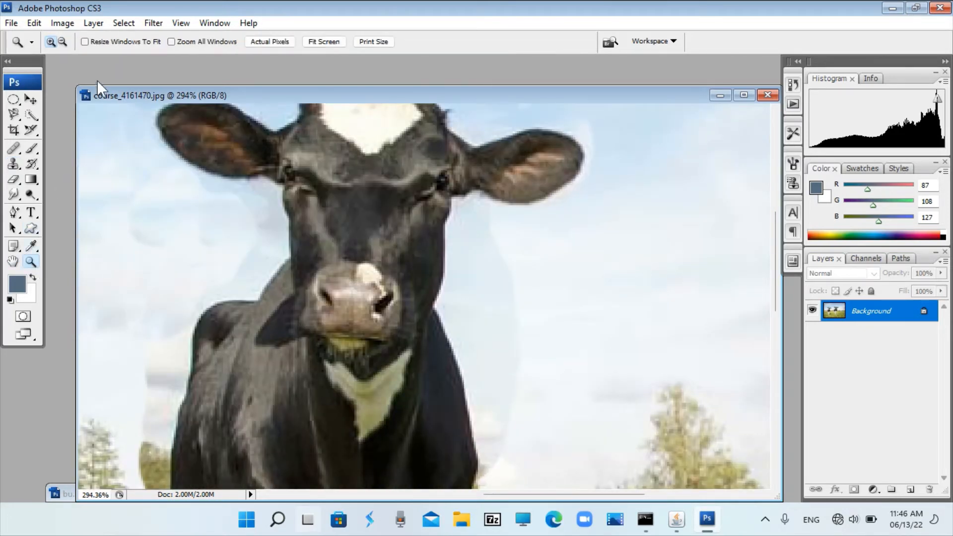
alt+click(308, 230)
alt+click(309, 234)
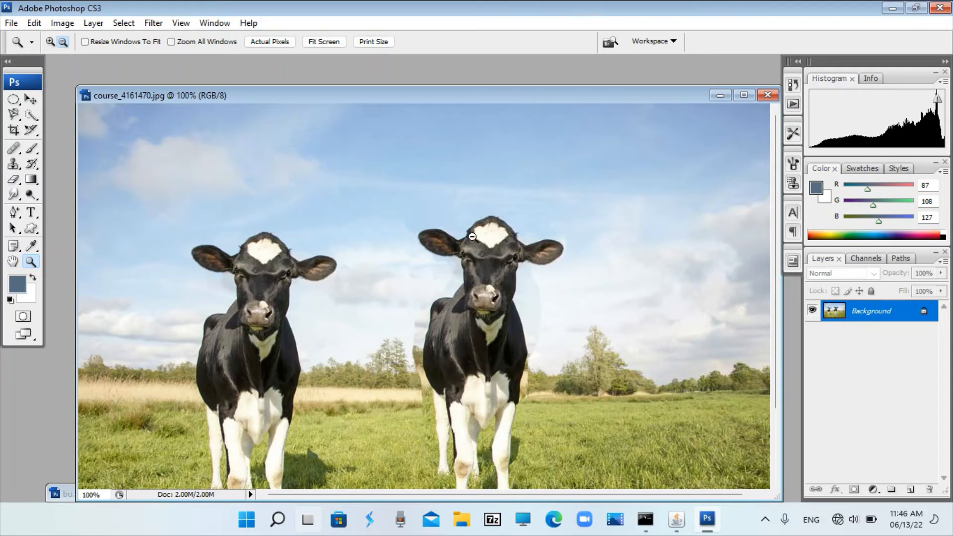
scroll(451, 264, down, 1)
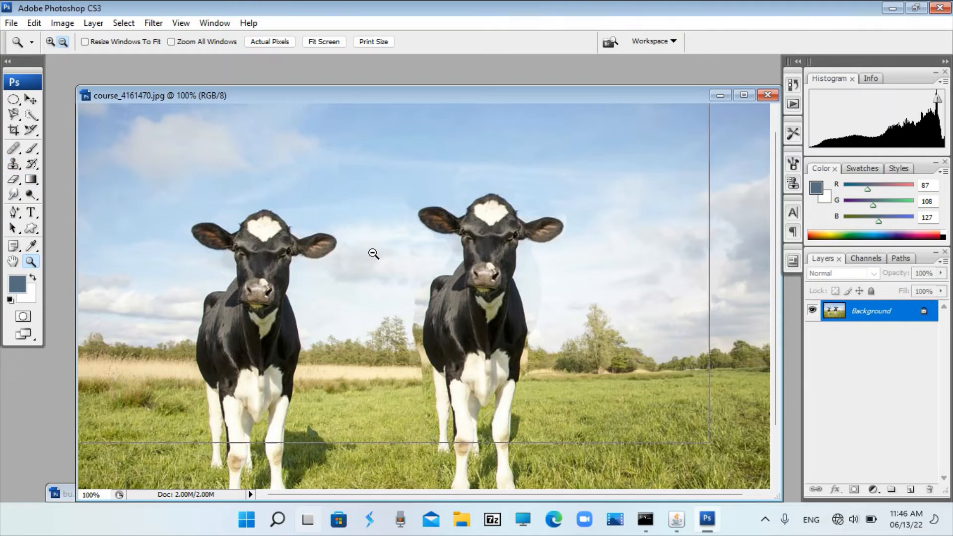
alt+click(456, 321)
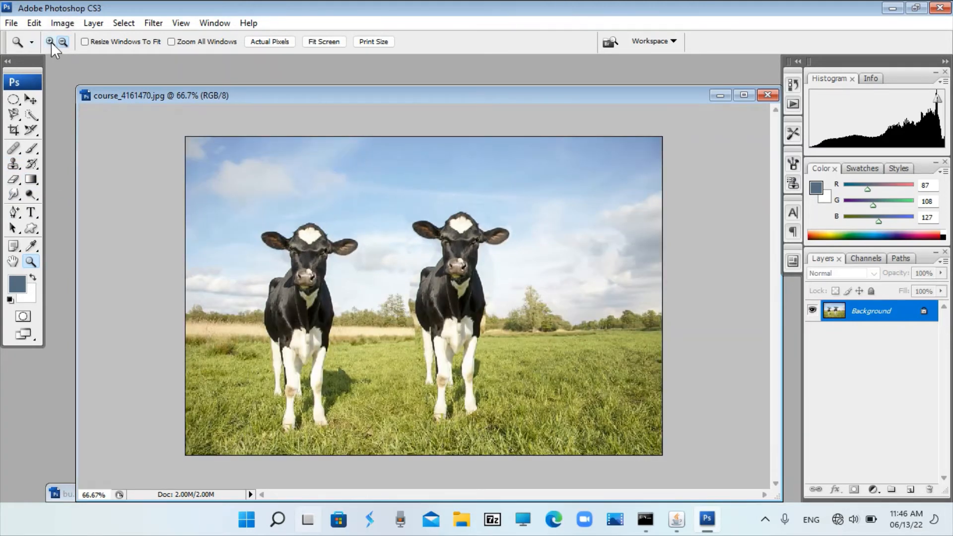
drag(443, 272, 451, 388)
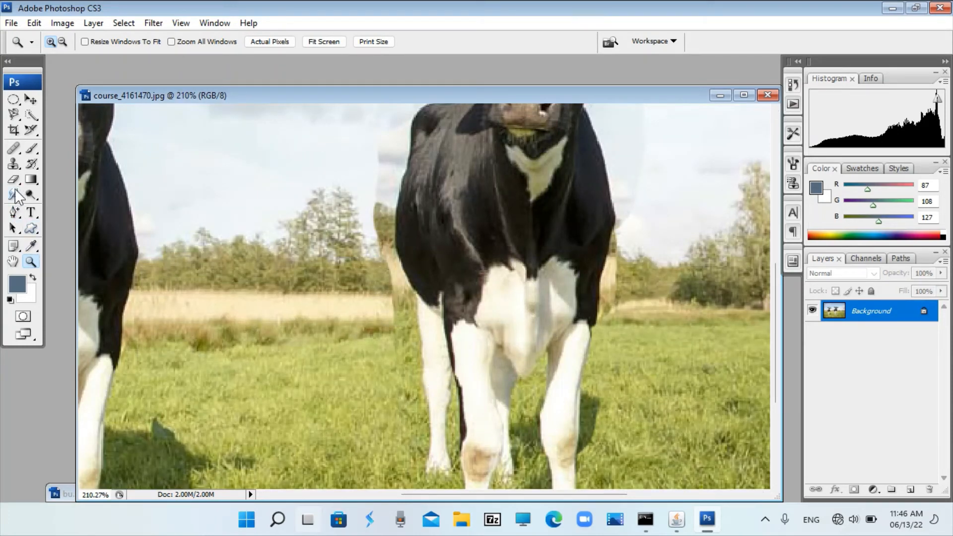
click(13, 164)
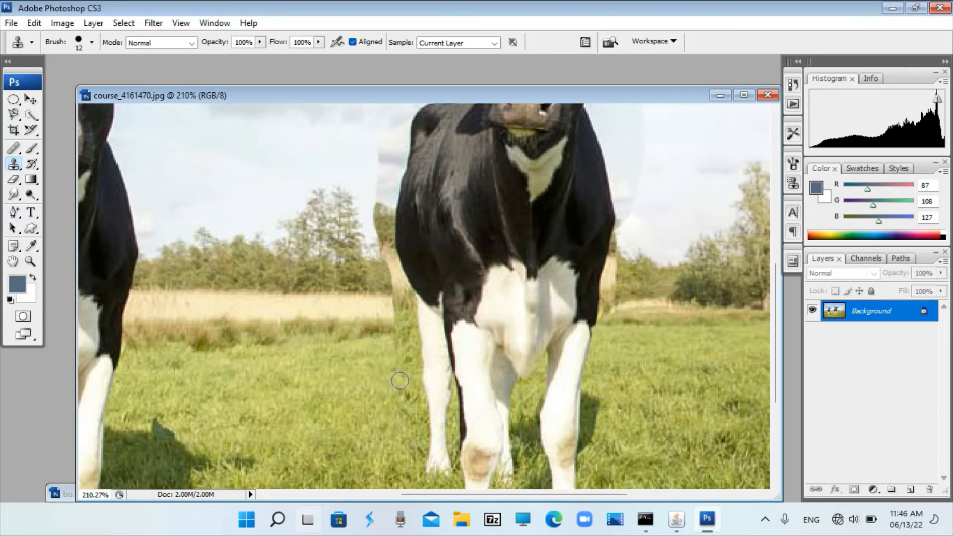
mouse_move(400, 381)
mouse_down()
mouse_move(403, 336)
mouse_move(394, 359)
mouse_move(400, 347)
mouse_move(390, 342)
mouse_move(403, 343)
mouse_move(399, 321)
mouse_move(379, 326)
mouse_move(401, 321)
mouse_up()
alt+click(369, 341)
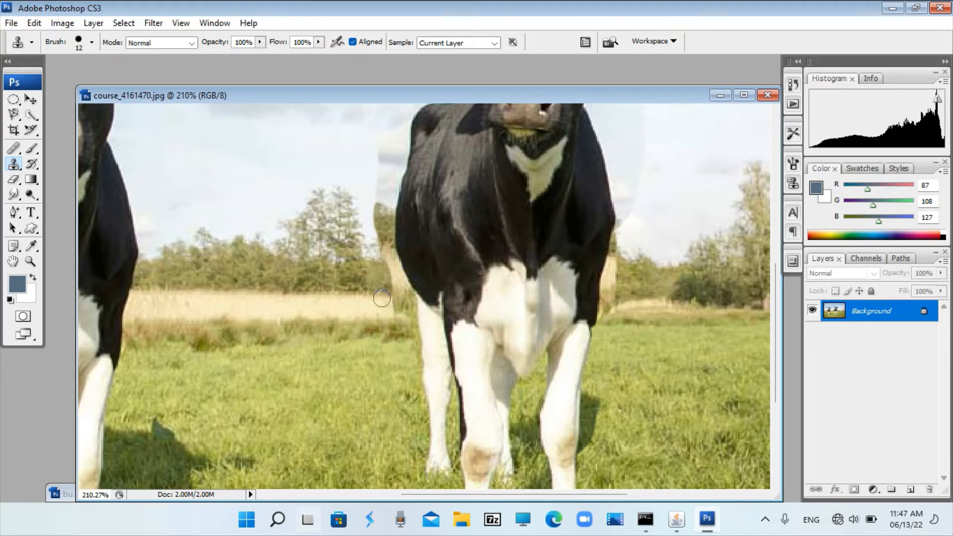
mouse_move(390, 312)
mouse_down()
mouse_move(405, 301)
mouse_move(389, 248)
mouse_up()
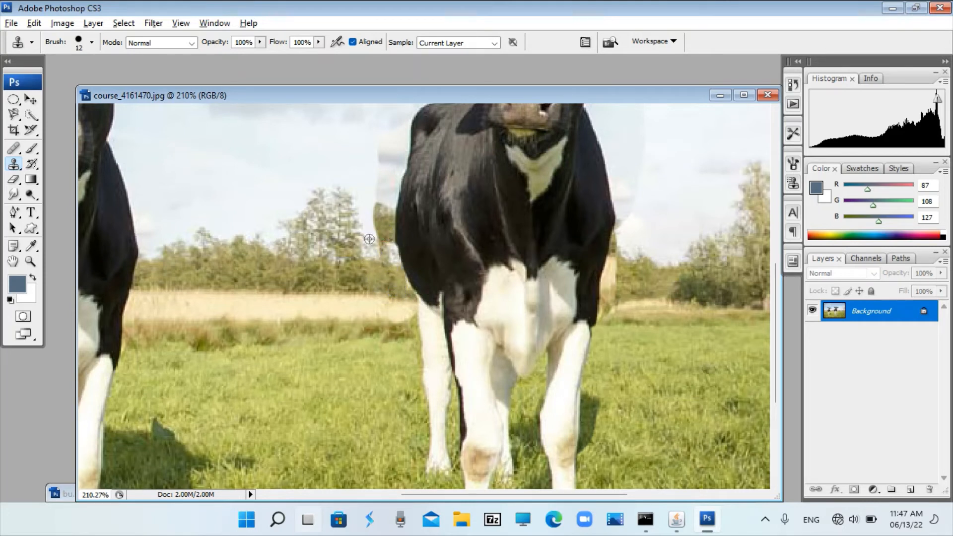
- Clone sampled trees and sky over the dark leftover patch and seam along the left side of the second cow's body
alt+click(369, 239)
mouse_move(378, 244)
mouse_down()
mouse_move(384, 256)
mouse_move(379, 196)
mouse_move(370, 202)
mouse_move(383, 221)
mouse_move(381, 136)
mouse_move(391, 187)
mouse_move(373, 179)
mouse_move(392, 165)
mouse_move(399, 125)
mouse_move(383, 189)
mouse_up()
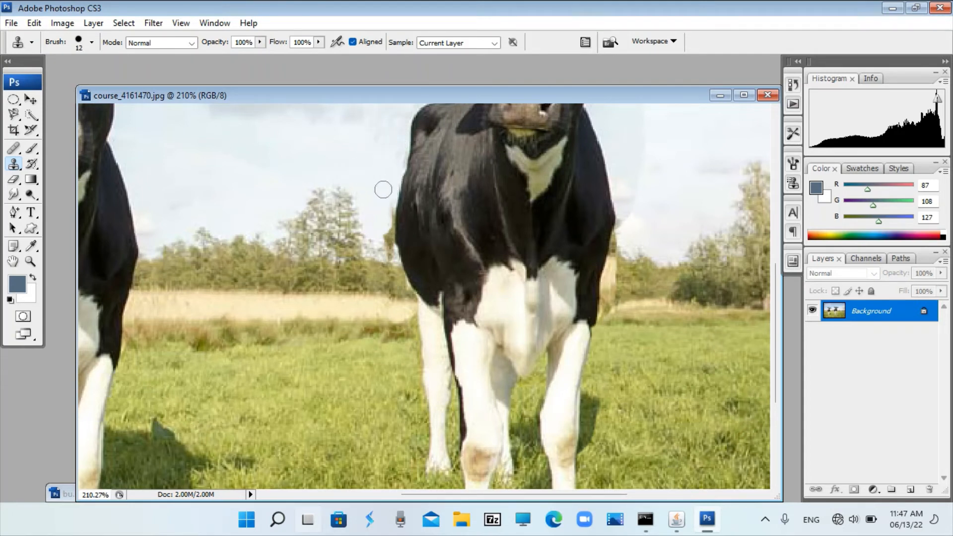
alt+click(377, 219)
drag(383, 227, 382, 230)
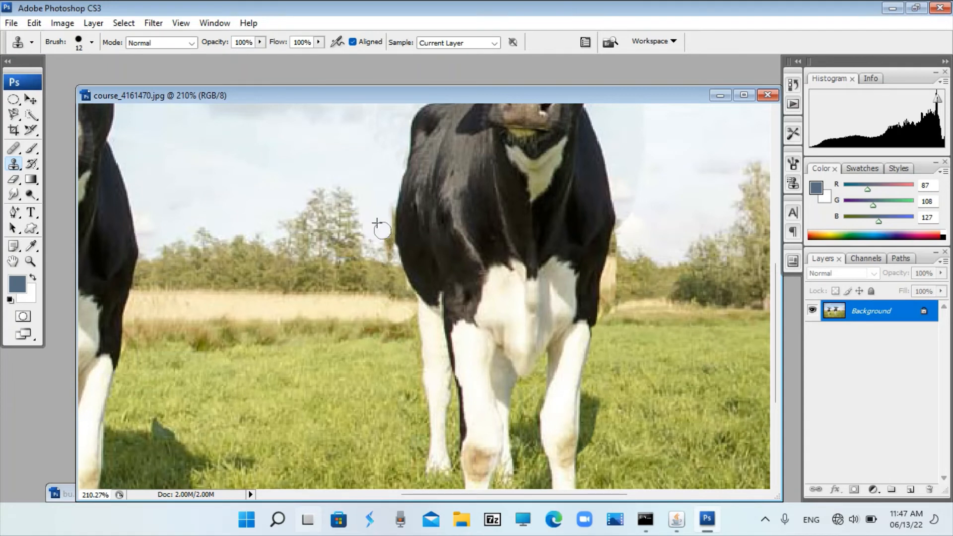
click(387, 245)
- Clone the surrounding field, trees and sky over the mismatched edge along the right side of the second cow's body and neck
click(611, 311)
click(614, 306)
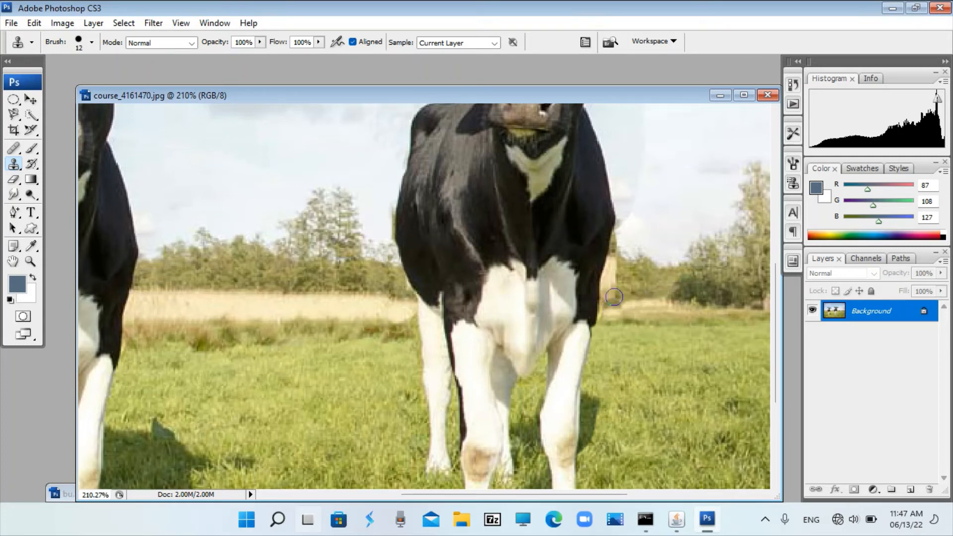
mouse_move(614, 297)
mouse_down()
mouse_move(641, 141)
mouse_move(628, 157)
mouse_move(627, 191)
mouse_move(604, 134)
mouse_up()
alt+click(677, 192)
scroll(691, 233, up, 4)
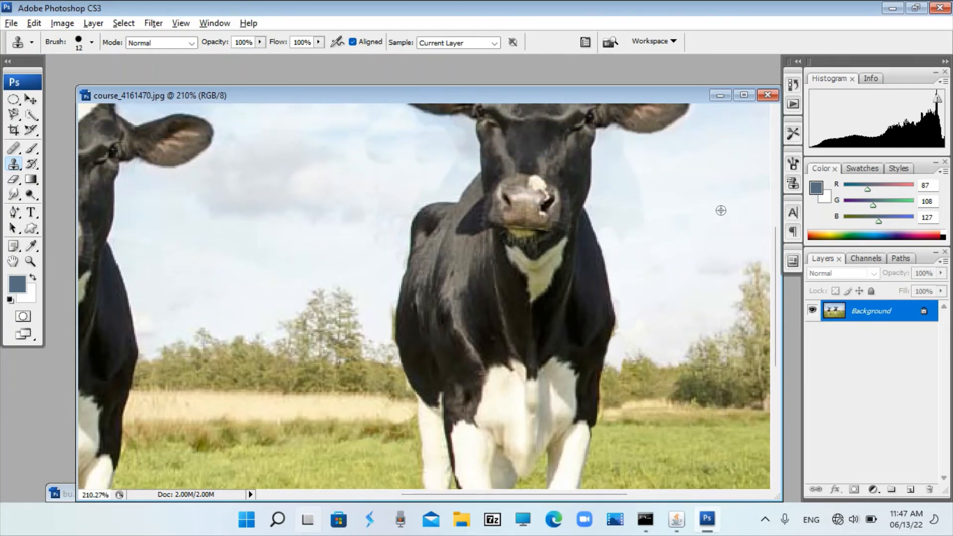
alt+click(721, 211)
mouse_move(688, 231)
mouse_down()
mouse_move(674, 218)
mouse_move(631, 219)
mouse_move(643, 202)
mouse_move(621, 156)
mouse_up()
alt+click(698, 219)
drag(612, 247, 616, 220)
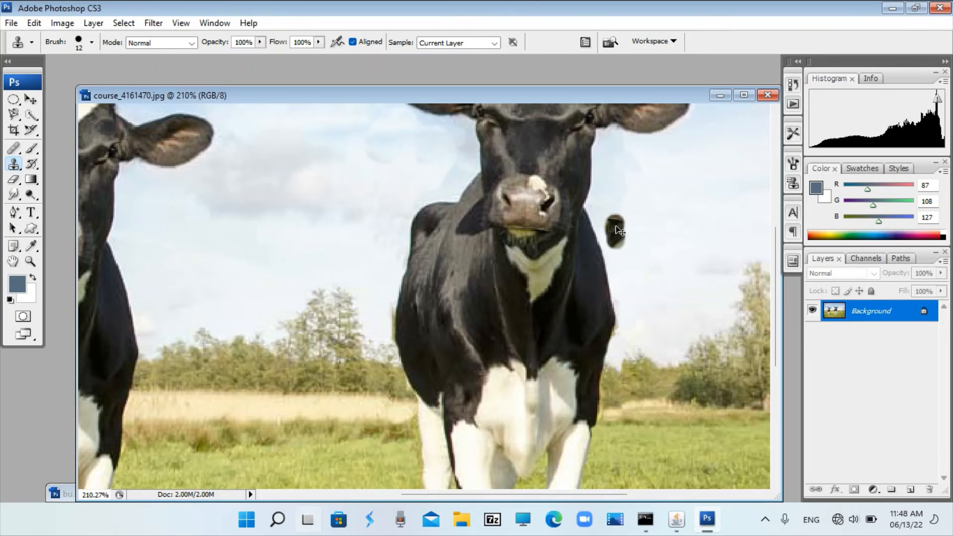
key(ctrl+z)
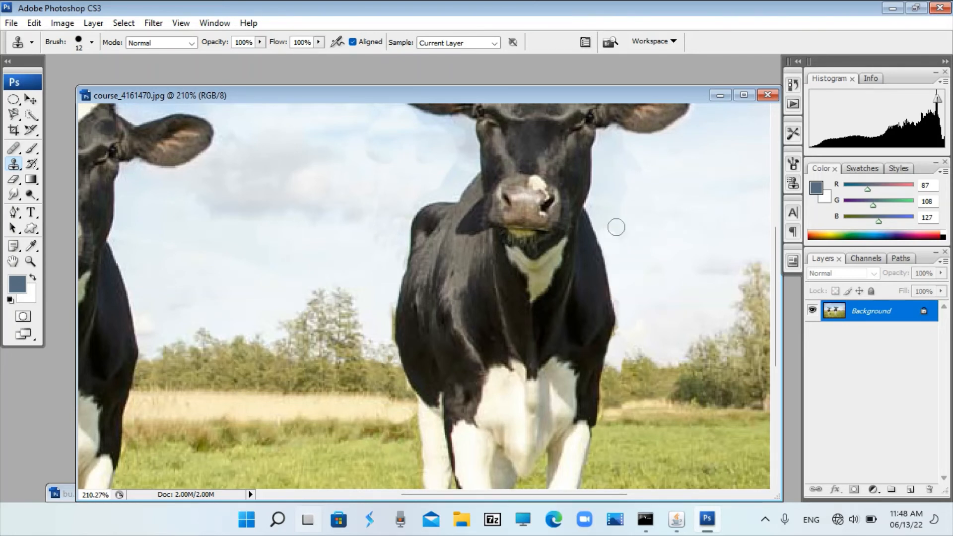
- Resample clean sky and blend the remaining halo beside the second cow's neck and around the tip of its right-hand ear
alt+click(691, 225)
mouse_move(631, 235)
mouse_down()
mouse_move(617, 225)
mouse_move(615, 195)
mouse_move(607, 229)
mouse_move(598, 195)
mouse_move(641, 164)
mouse_move(620, 162)
mouse_move(619, 181)
mouse_move(618, 158)
mouse_move(602, 182)
mouse_move(605, 135)
mouse_move(613, 151)
mouse_move(624, 145)
mouse_move(636, 155)
mouse_up()
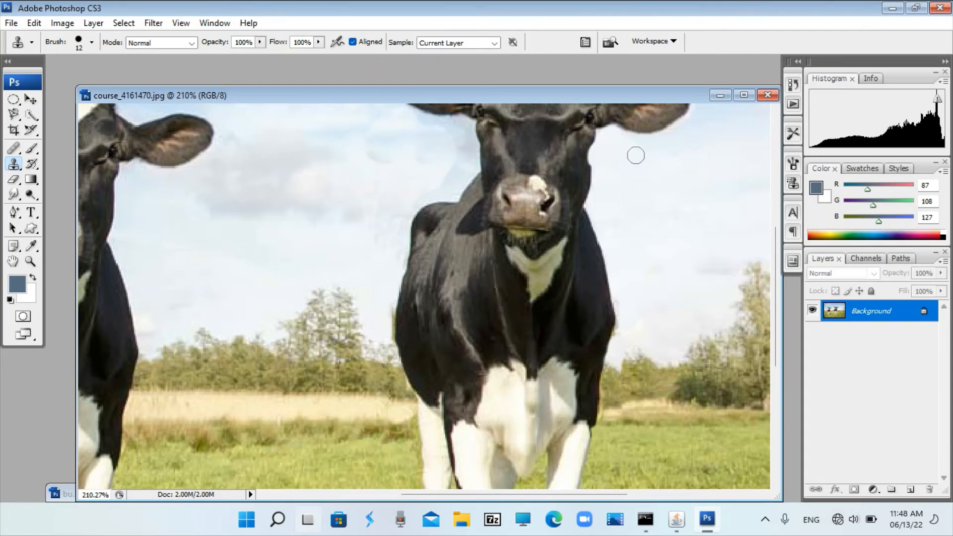
key(ctrl+z)
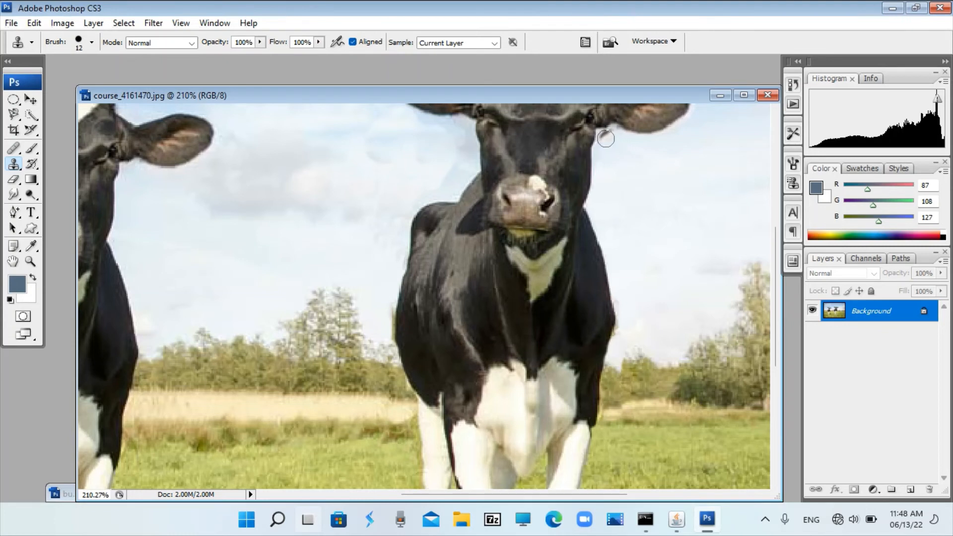
scroll(657, 174, up, 3)
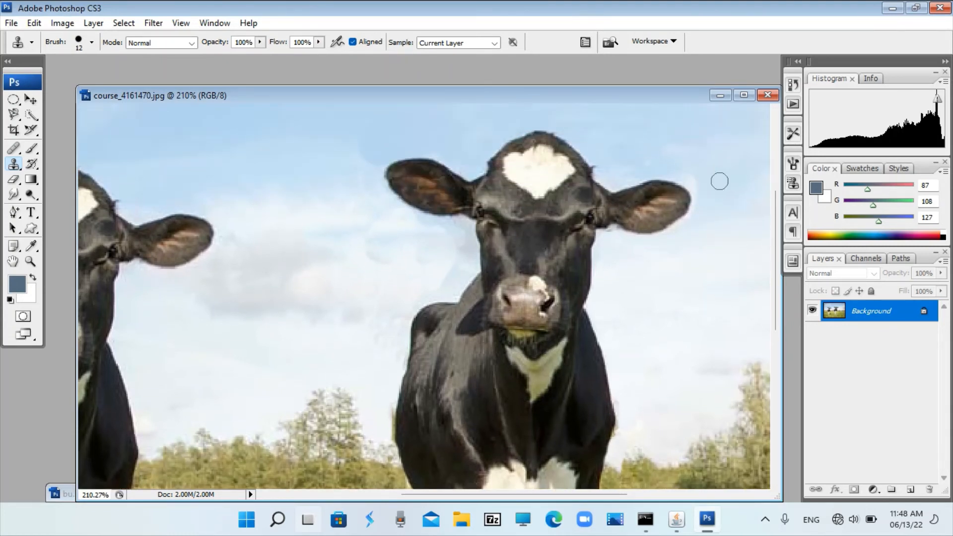
drag(694, 179, 695, 190)
drag(694, 172, 699, 196)
- Clone cloud and blue sky over the patches around the second cow's left-hand ear and back, and review the photo at 100%
mouse_move(377, 267)
mouse_down()
mouse_move(368, 251)
mouse_move(390, 253)
mouse_move(372, 230)
mouse_move(405, 234)
mouse_move(426, 253)
mouse_up()
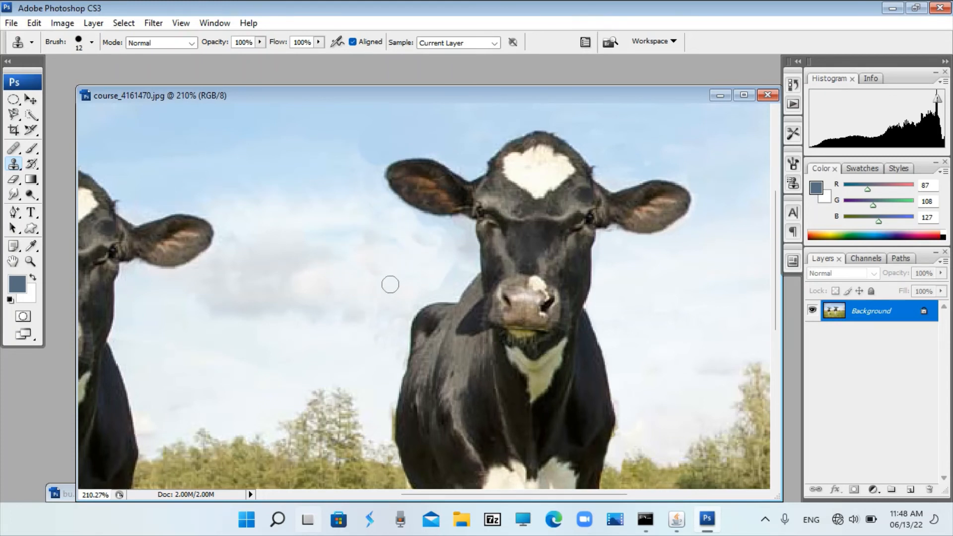
mouse_move(391, 284)
mouse_down()
mouse_move(435, 270)
mouse_move(434, 253)
mouse_move(454, 279)
mouse_move(460, 242)
mouse_move(468, 256)
mouse_move(463, 230)
mouse_move(420, 253)
mouse_move(407, 239)
mouse_move(401, 260)
mouse_move(395, 241)
mouse_move(364, 240)
mouse_move(399, 275)
mouse_move(421, 267)
mouse_move(405, 283)
mouse_up()
drag(421, 280, 405, 290)
alt+click(300, 149)
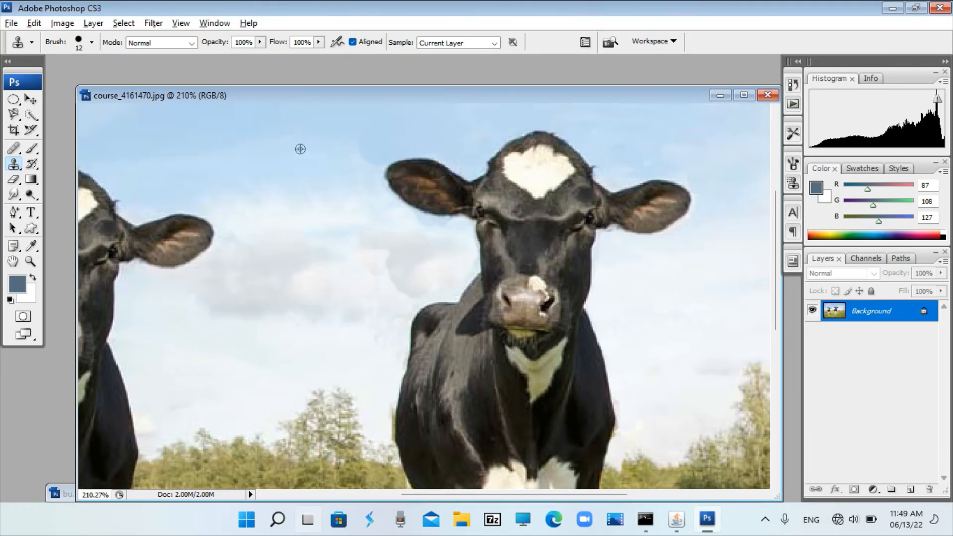
drag(356, 133, 367, 139)
click(30, 262)
click(63, 41)
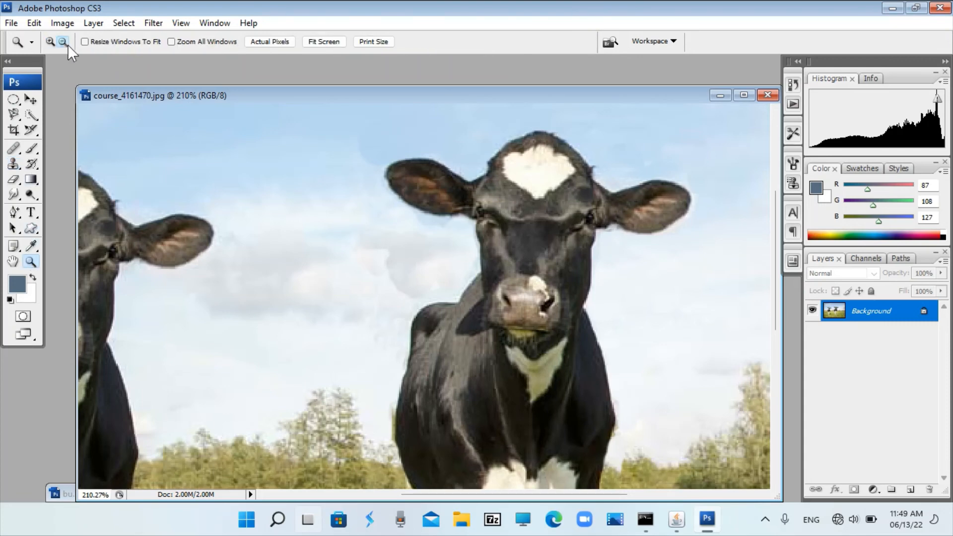
click(332, 298)
click(394, 318)
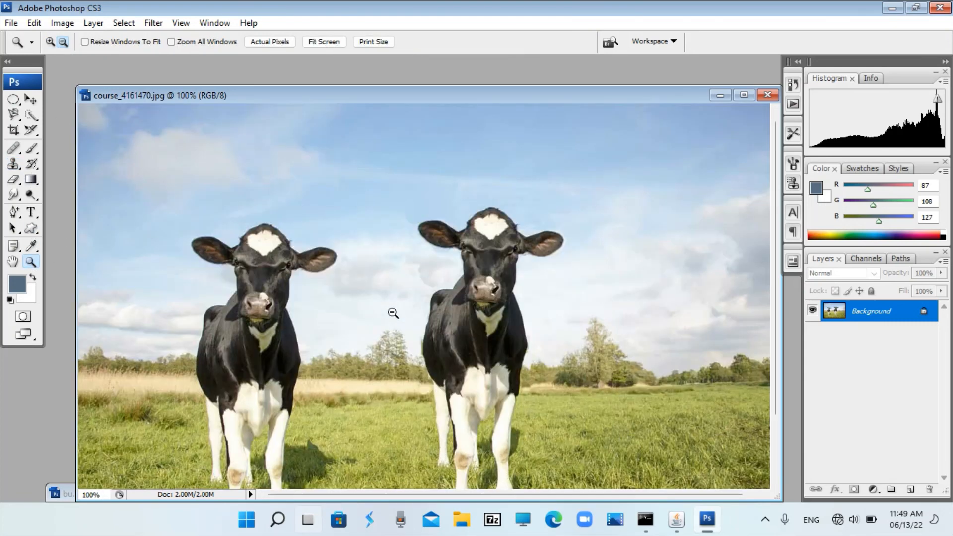
- Close the two-cow photo course_4161470.jpg without saving its changes
click(622, 331)
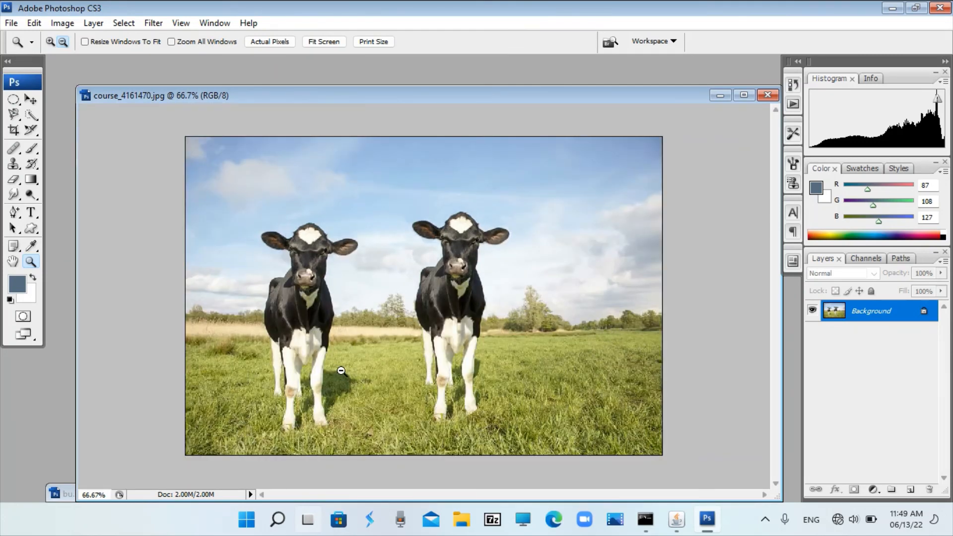
click(771, 95)
click(469, 211)
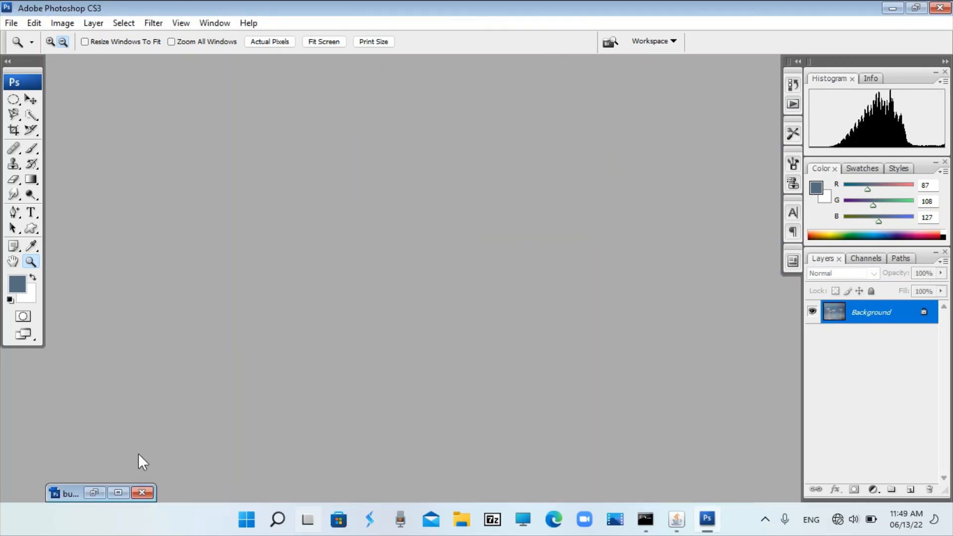
- Restore the minimized bundala-national-park-530X420.jpg bird photo and close it without saving its changes
click(94, 492)
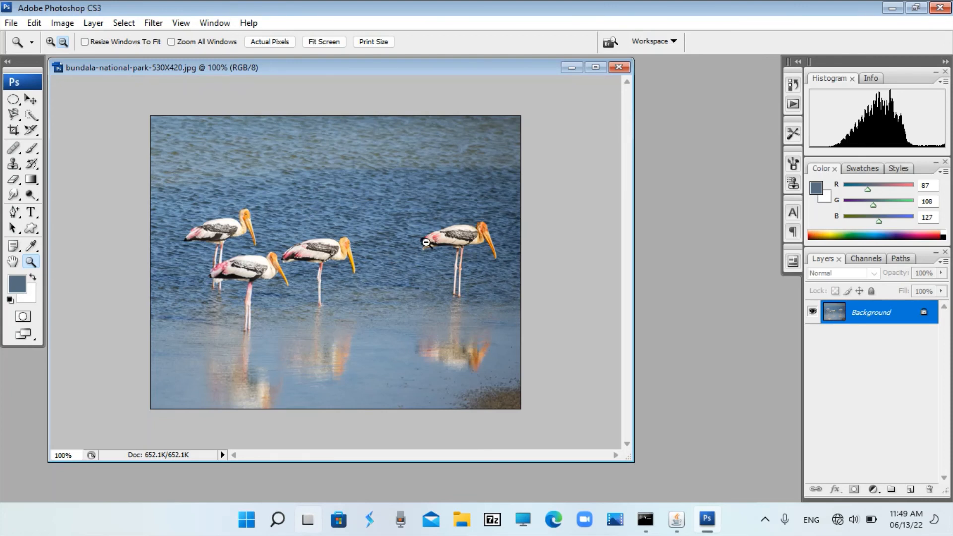
click(620, 68)
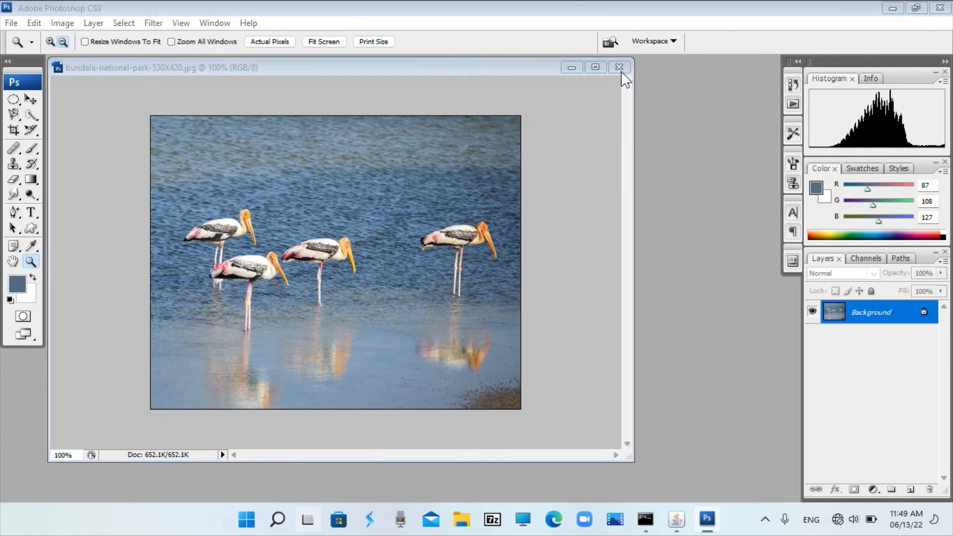
click(530, 209)
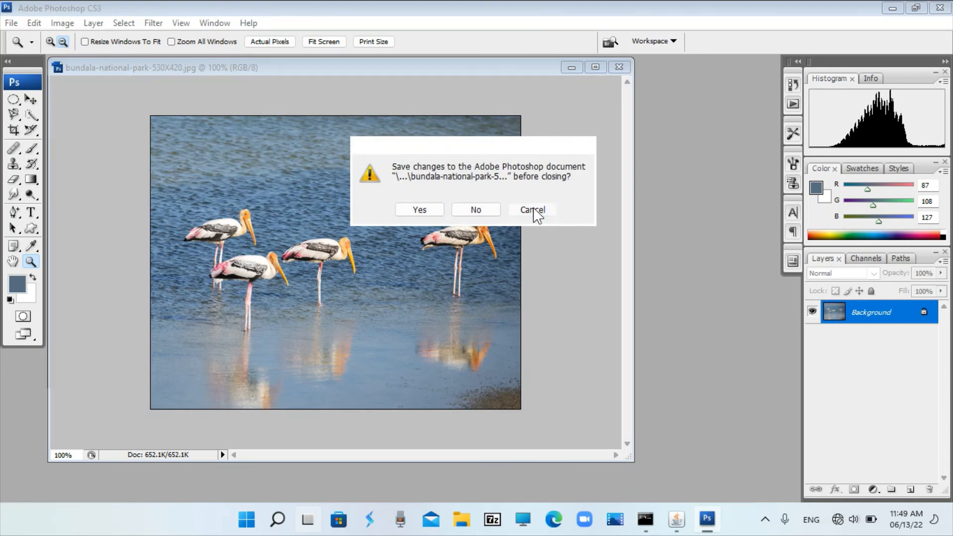
click(619, 68)
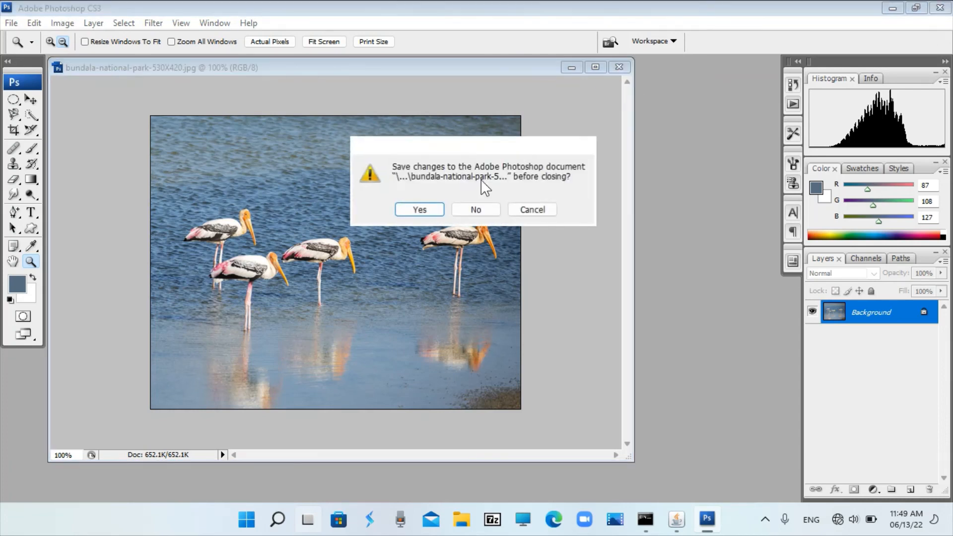
click(474, 208)
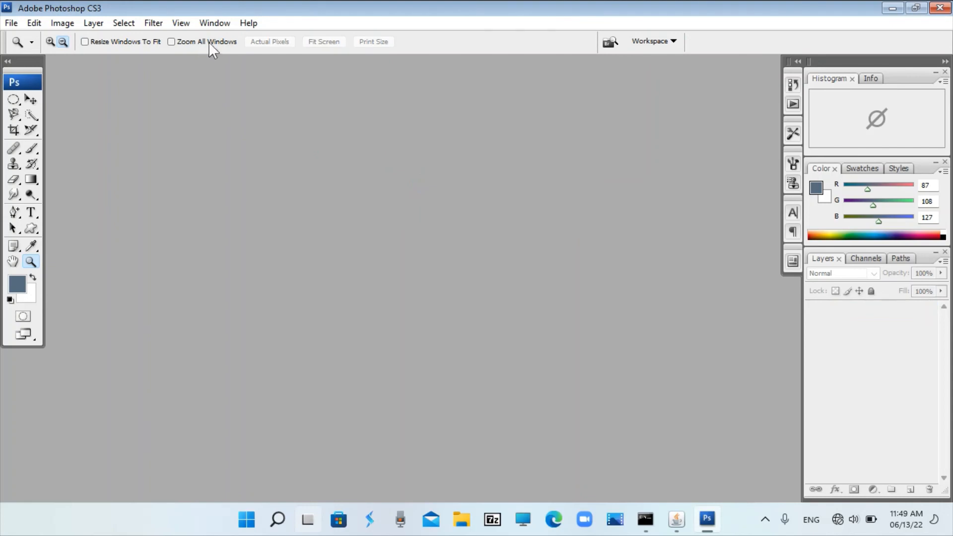
- Open the tree-lined road image 1165039 from the Photoshop folder
click(11, 23)
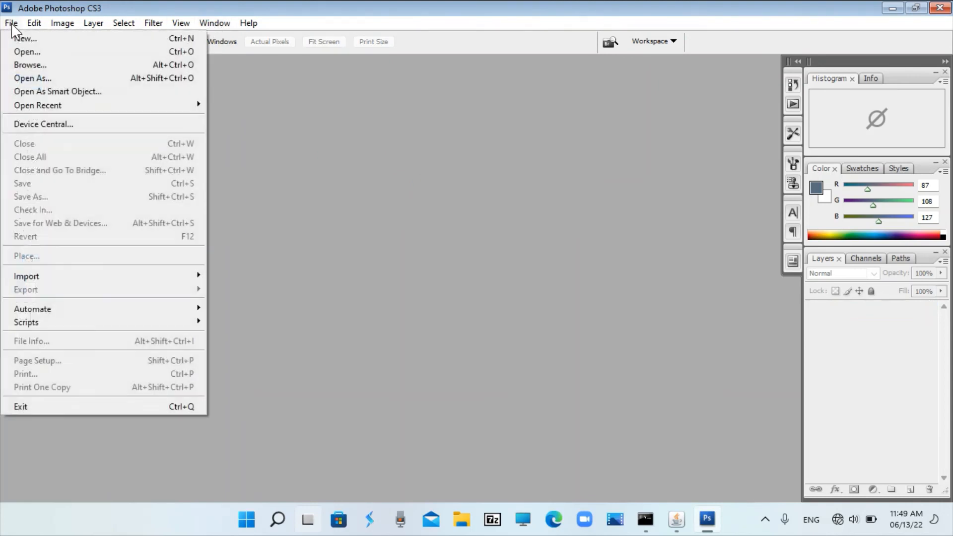
click(27, 50)
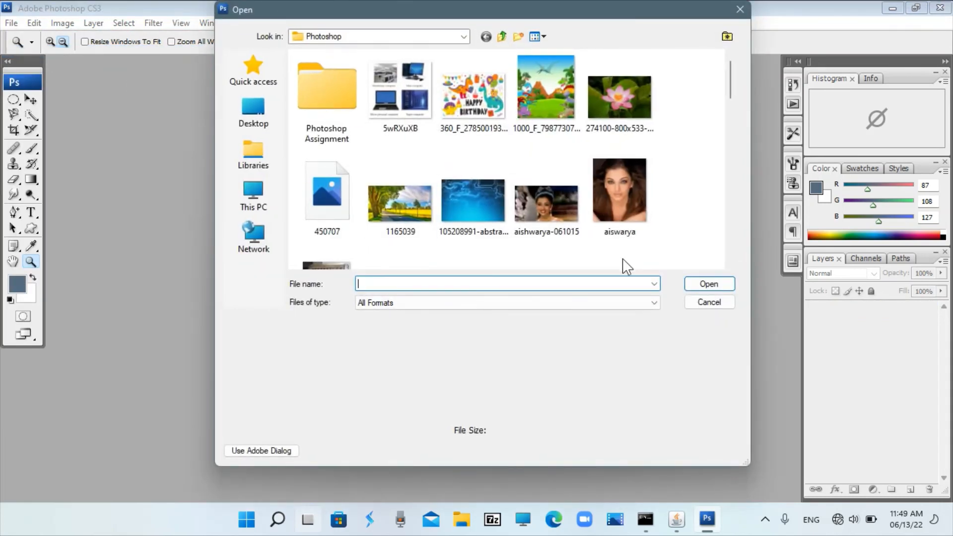
click(425, 193)
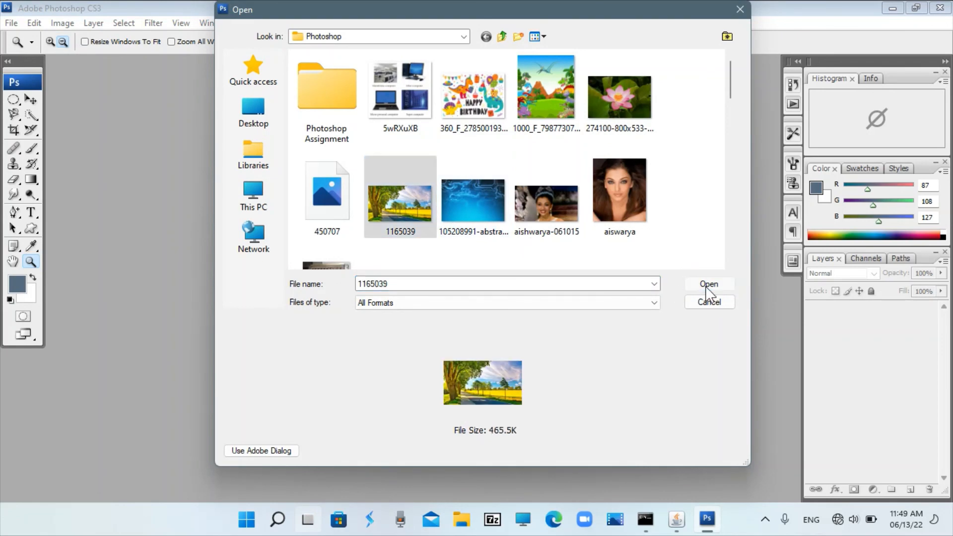
click(707, 285)
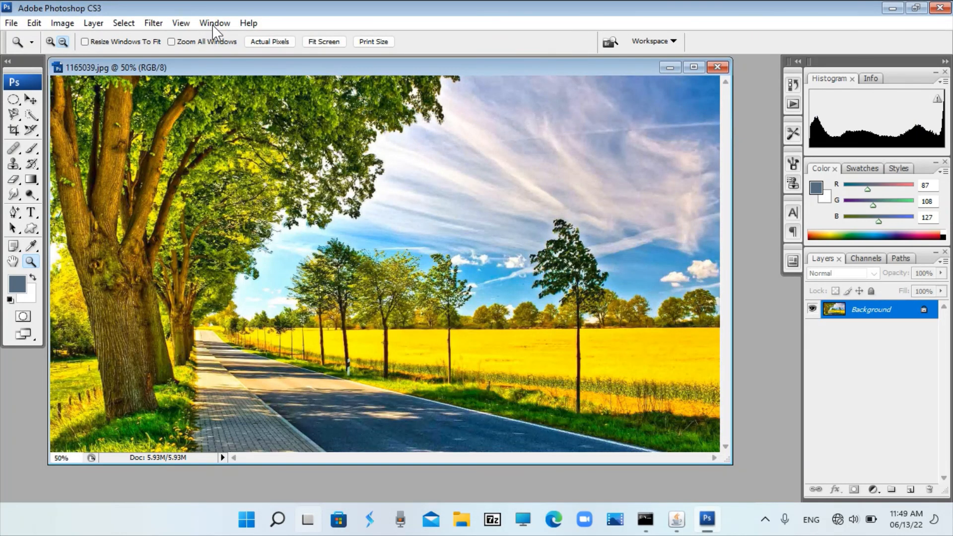
- Display the Clone Source settings to examine the source slots, offset, scale, rotation and overlay options, and collapse them again
click(214, 24)
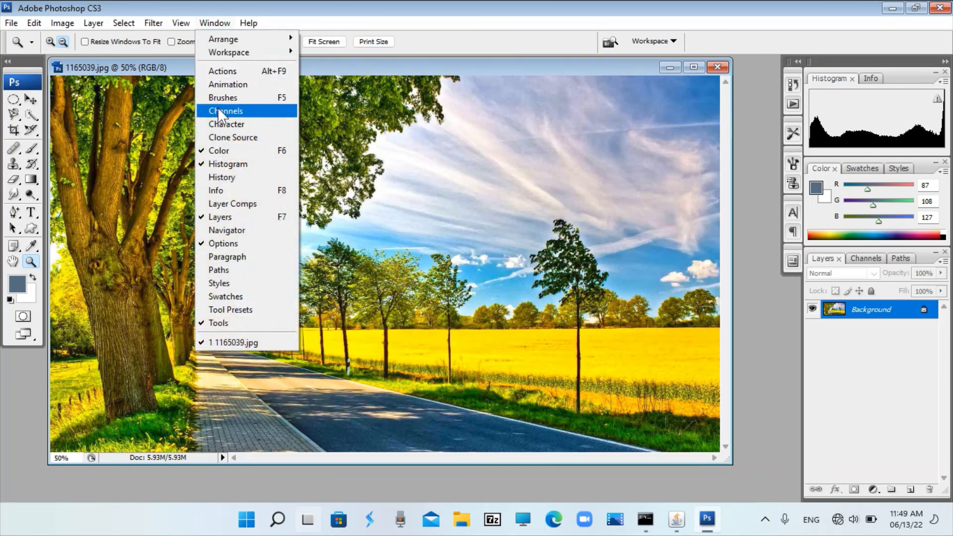
click(226, 138)
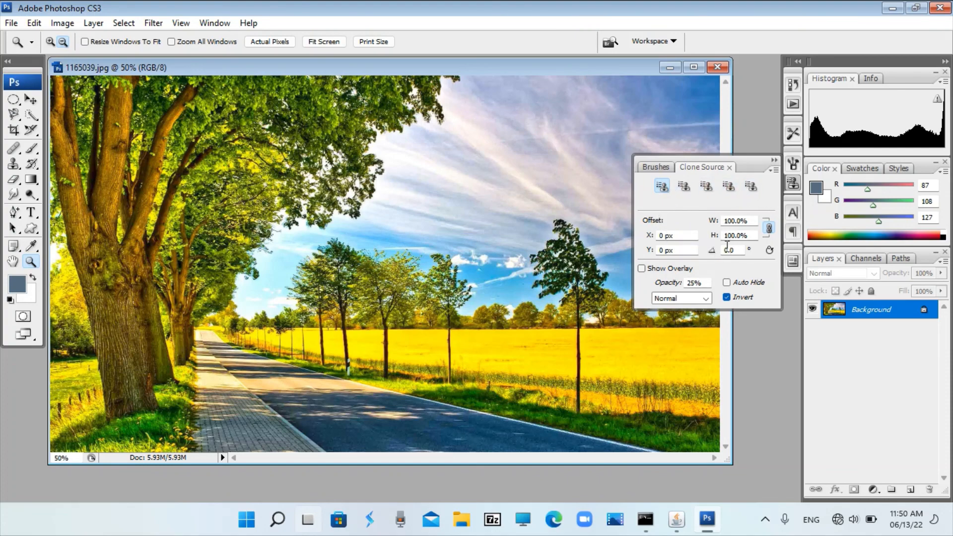
click(774, 160)
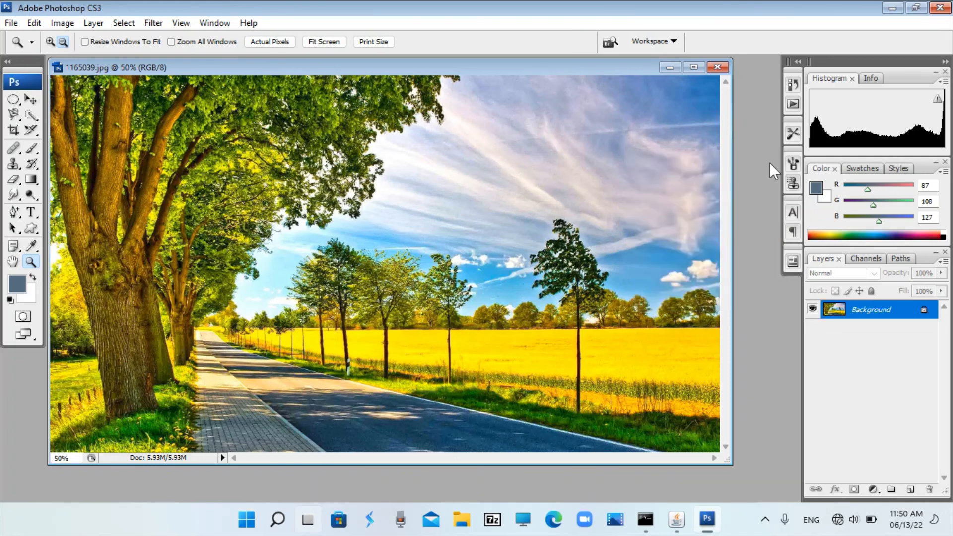